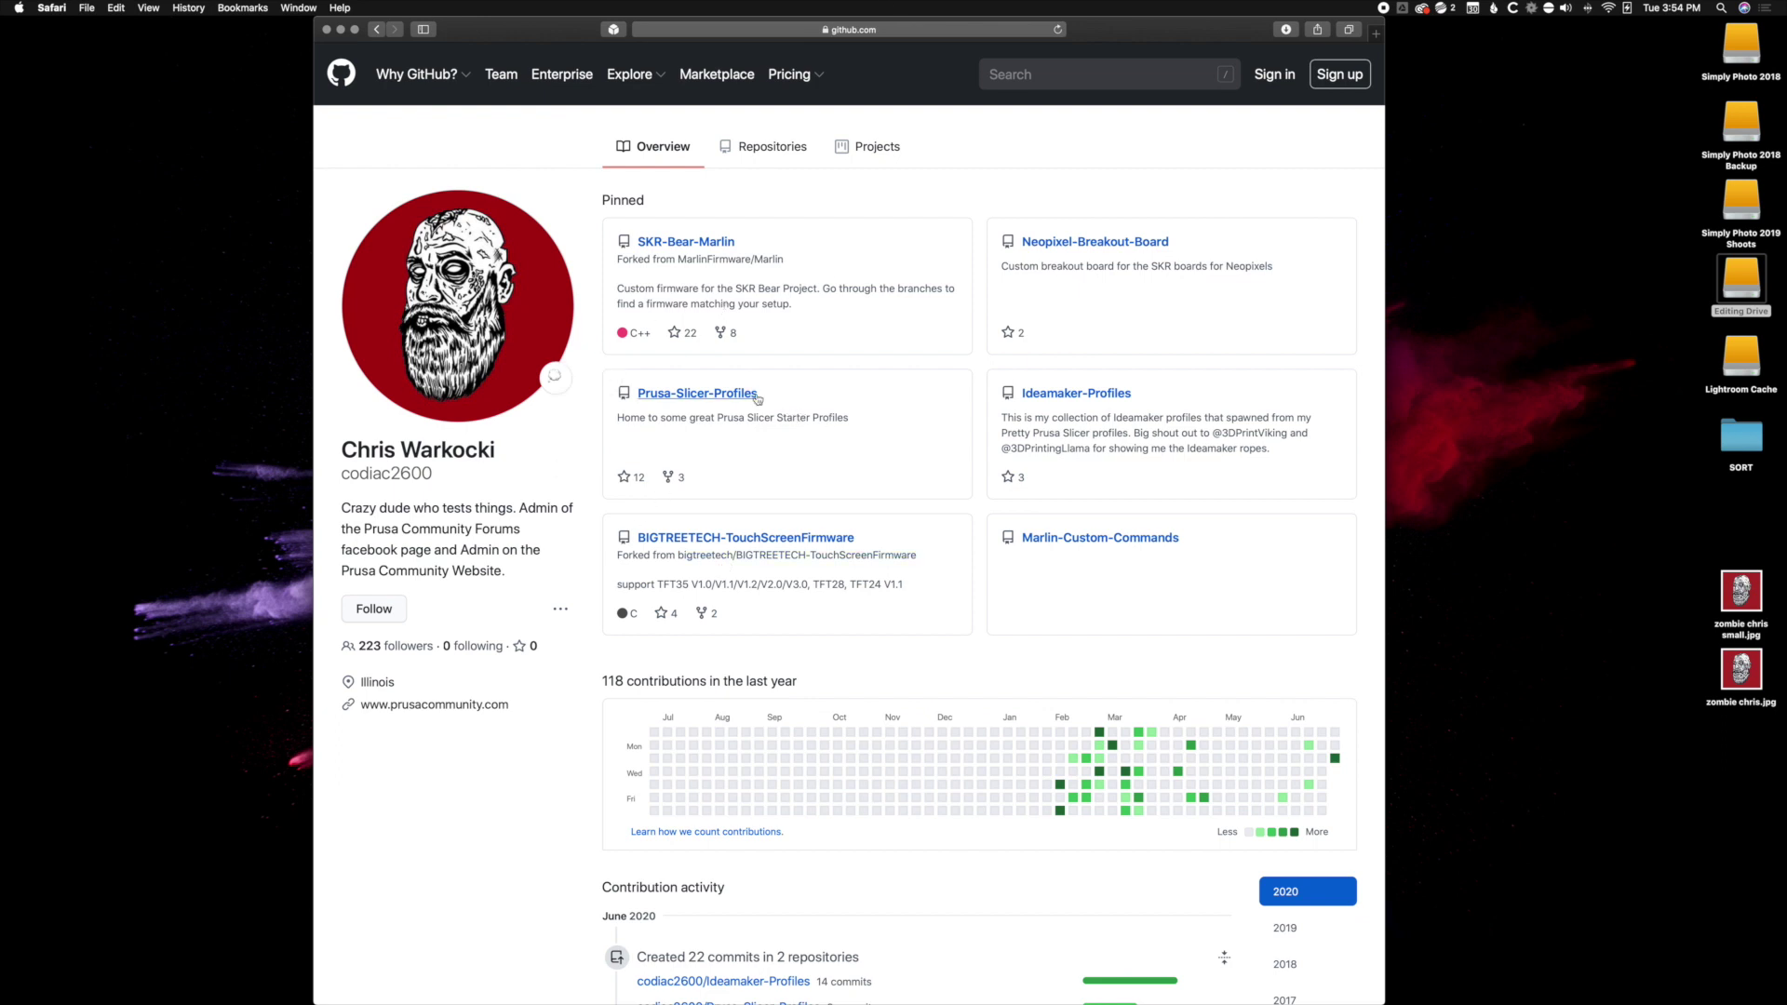
Step: Download Pretty PLA 2020.zip from Prusa-Slicer-Profiles > Stock Prusa Profiles on GitHub
left_click(717, 395)
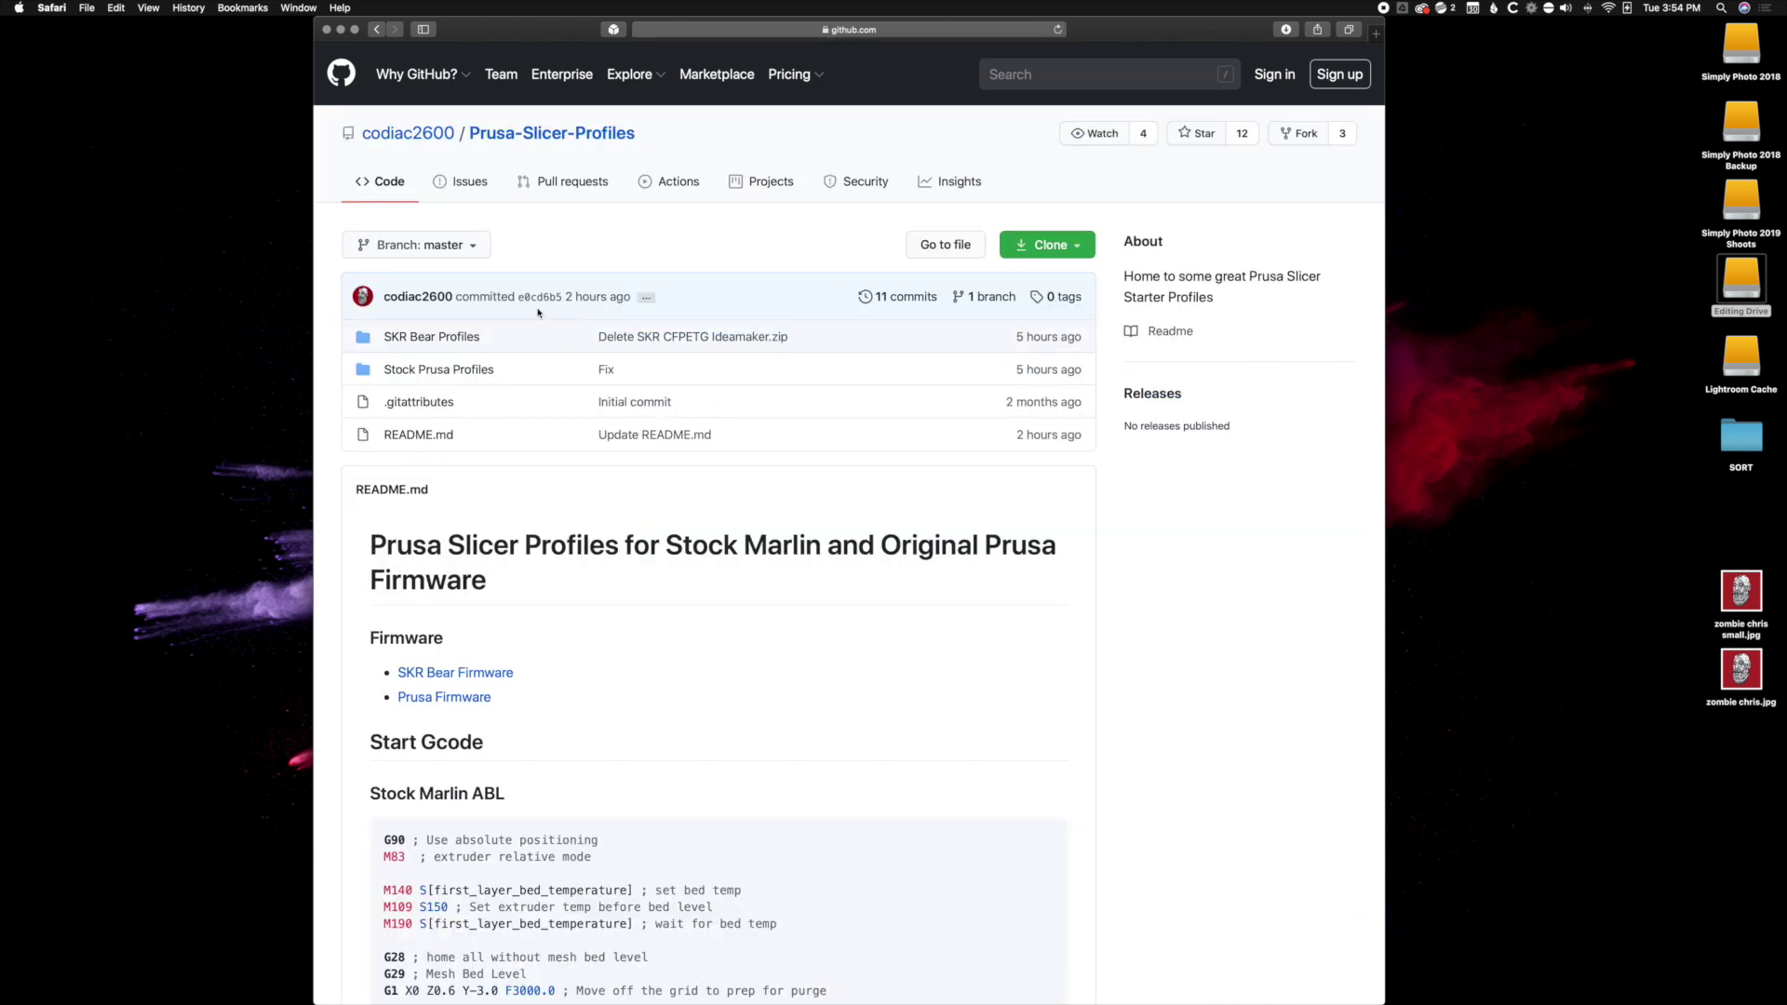
left_click(453, 370)
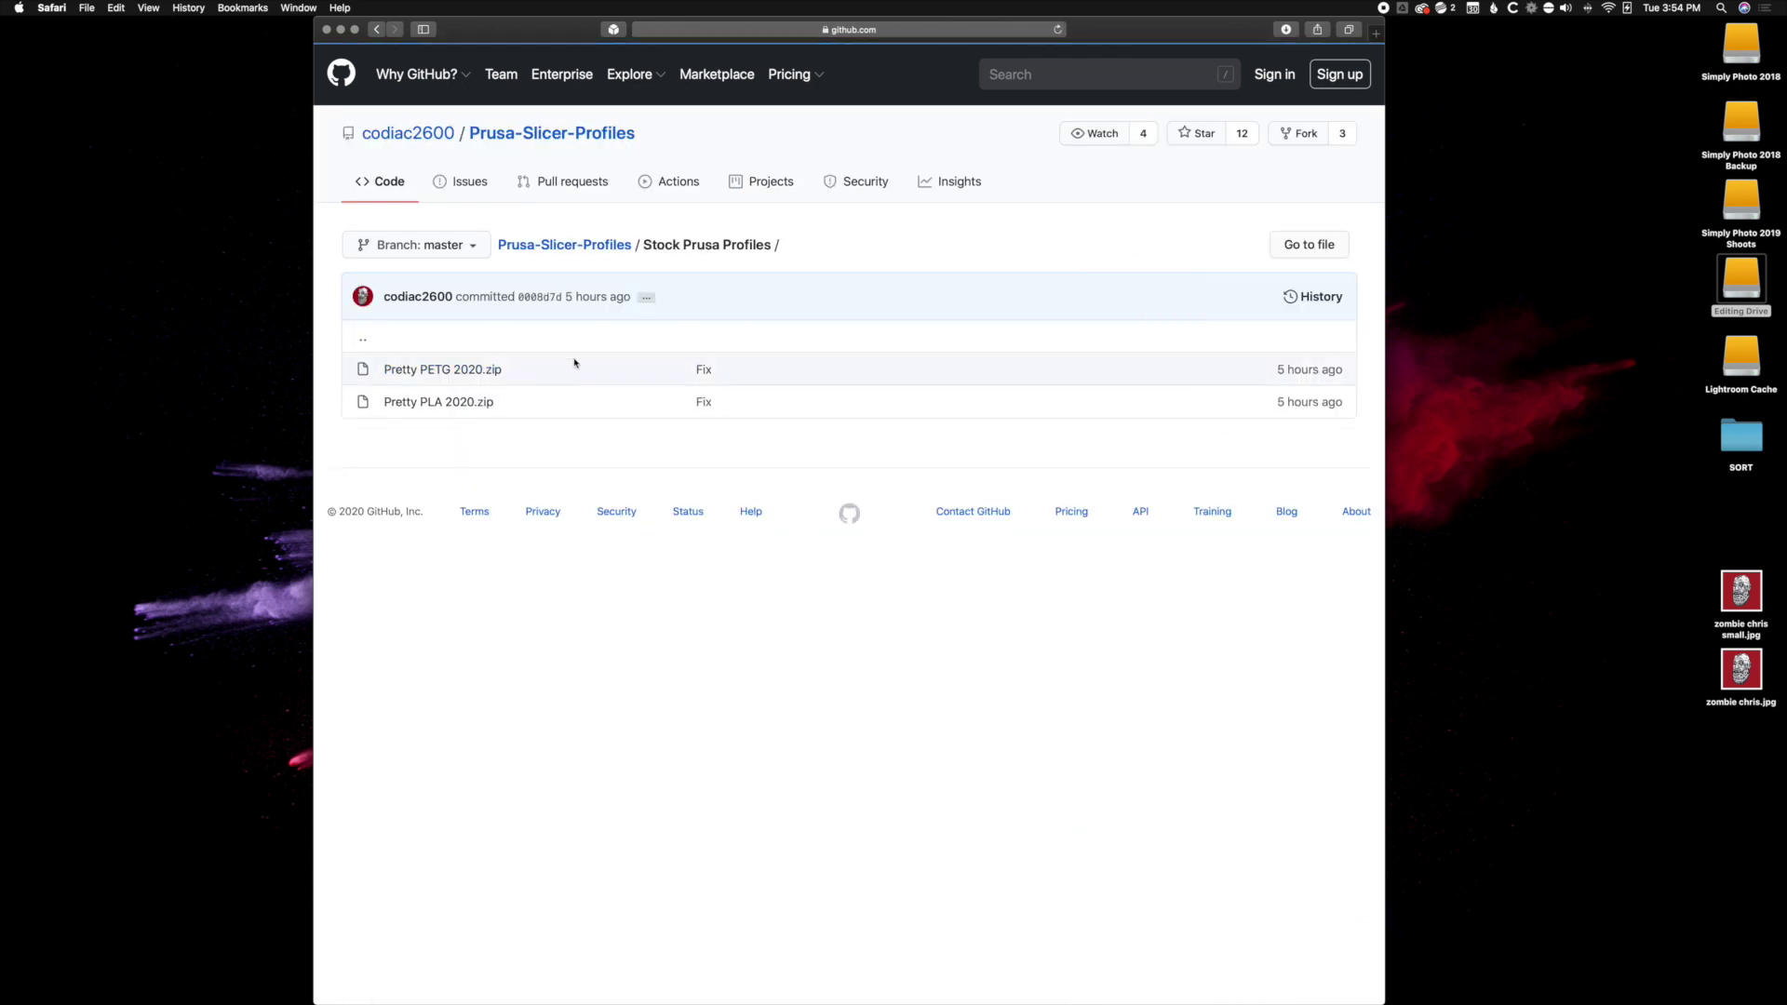
left_click(453, 403)
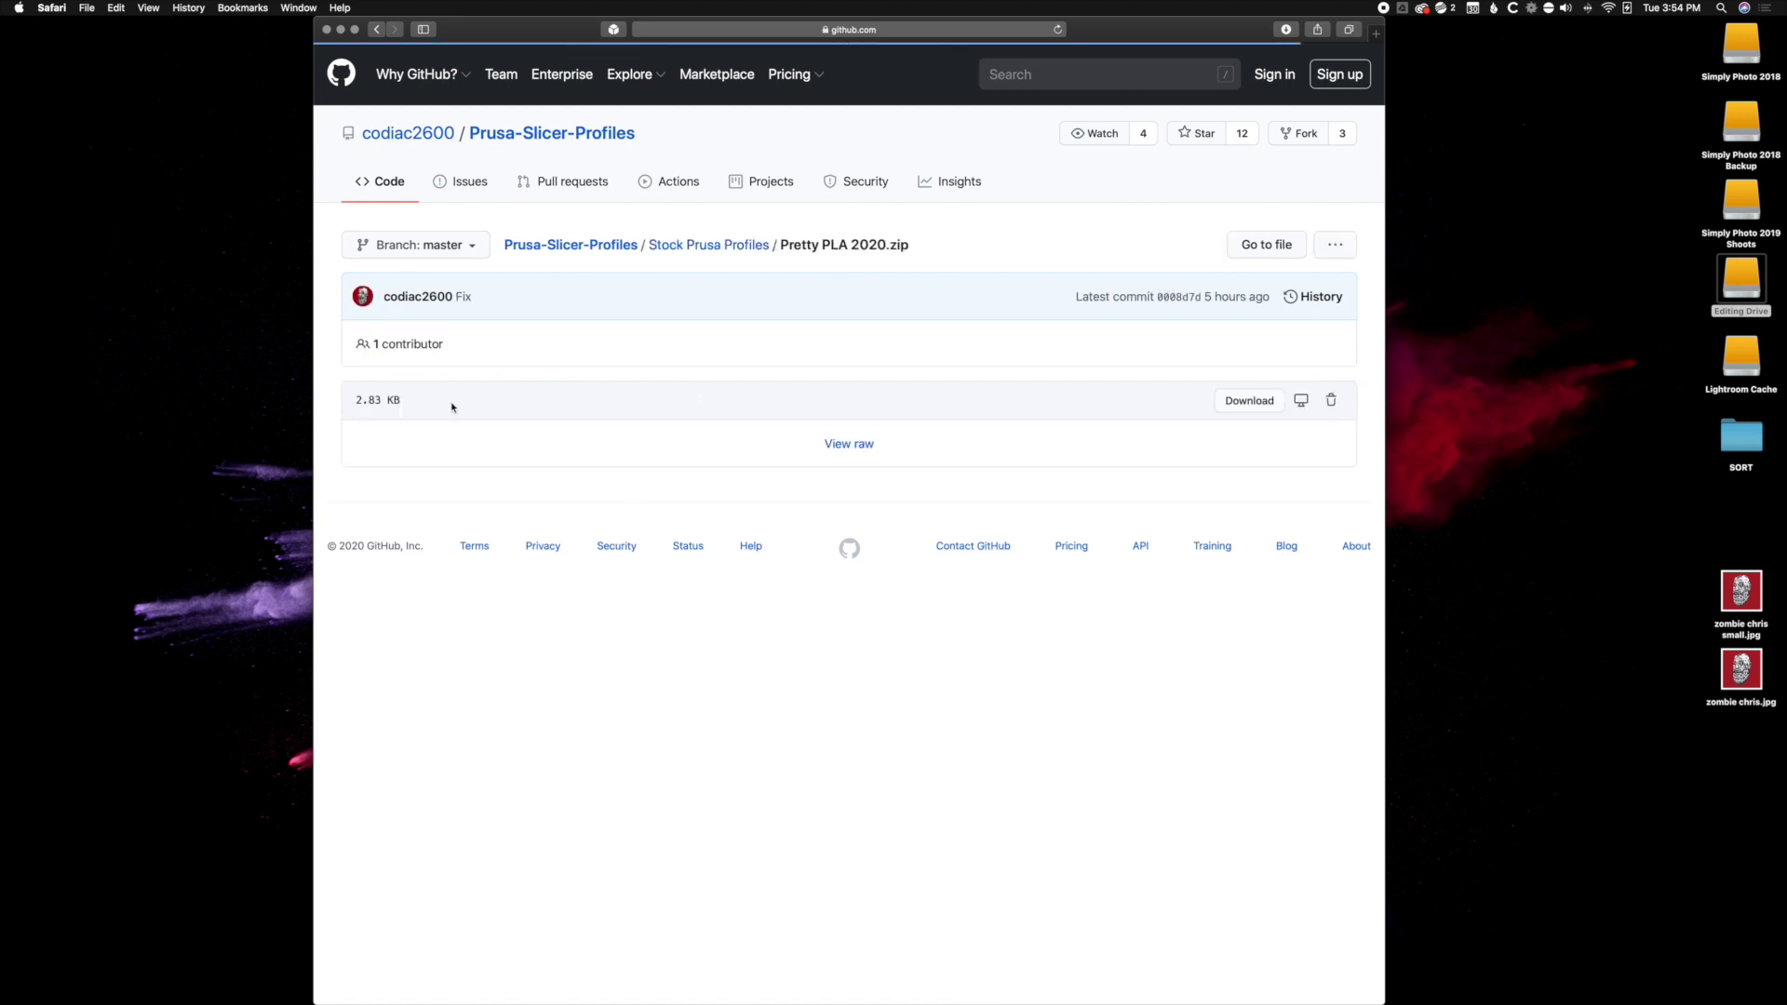
left_click(1240, 404)
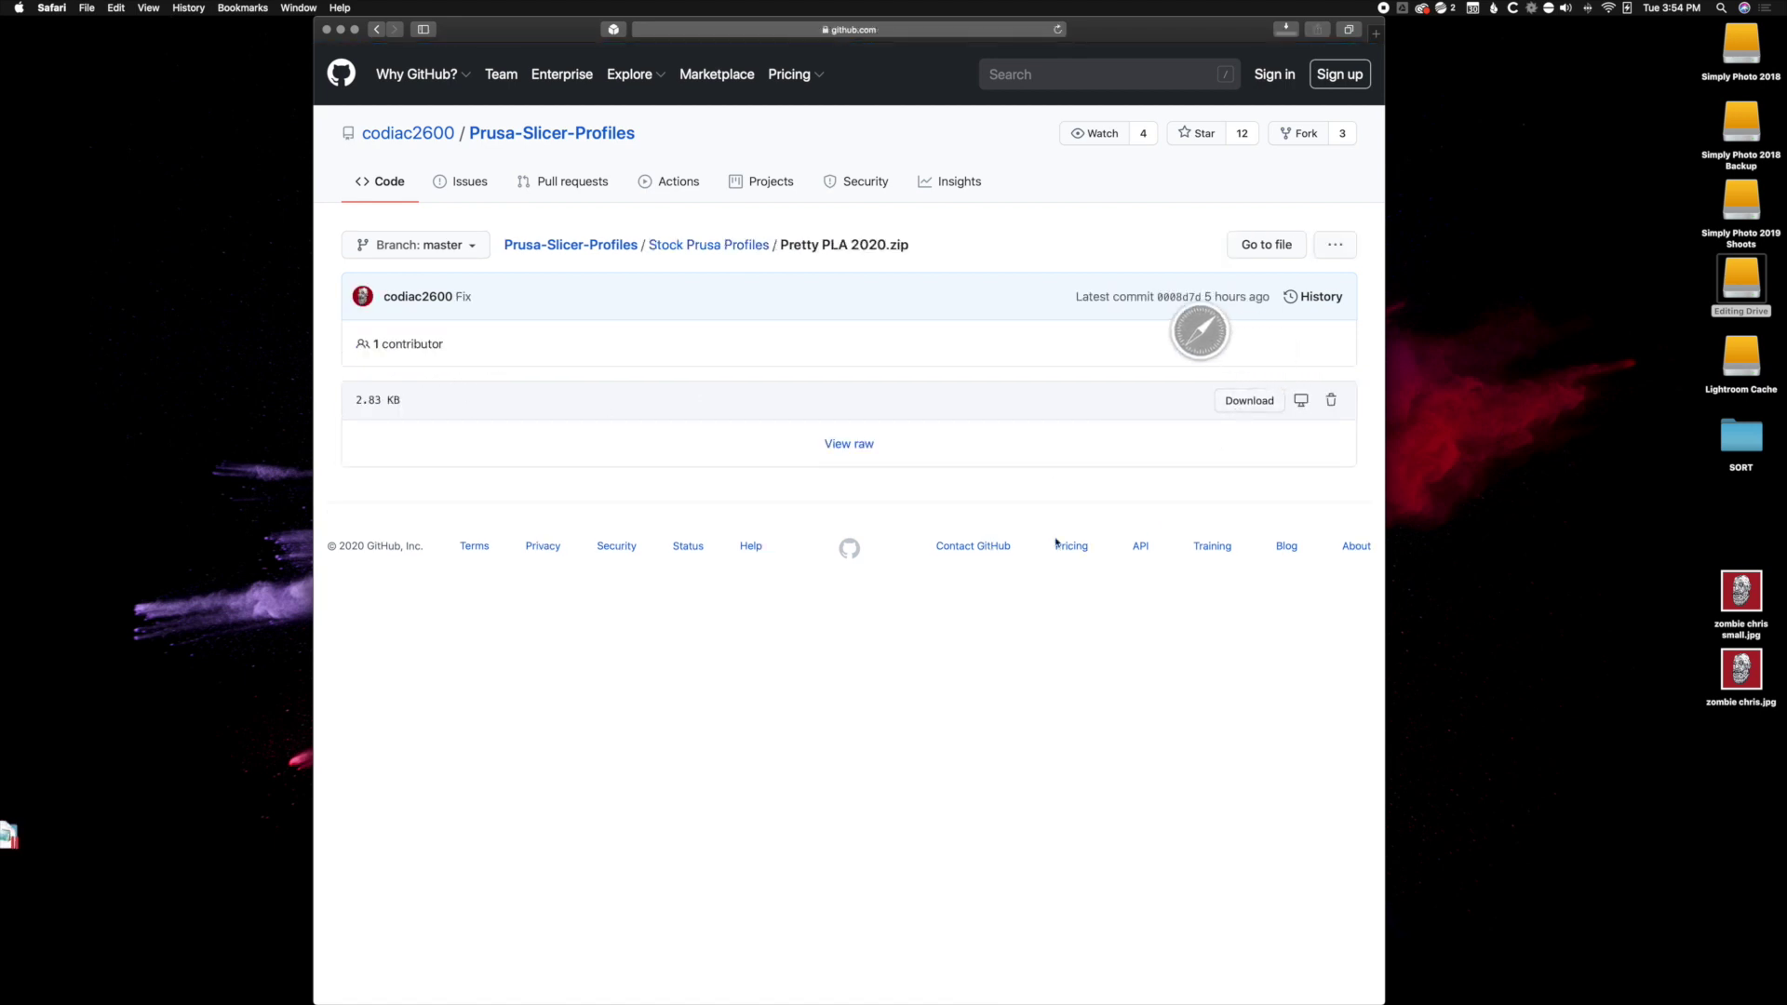
Step: Check in Finder that Pretty PLA 2020.ini was extracted to Downloads, then close the window
mouse_move(2, 851)
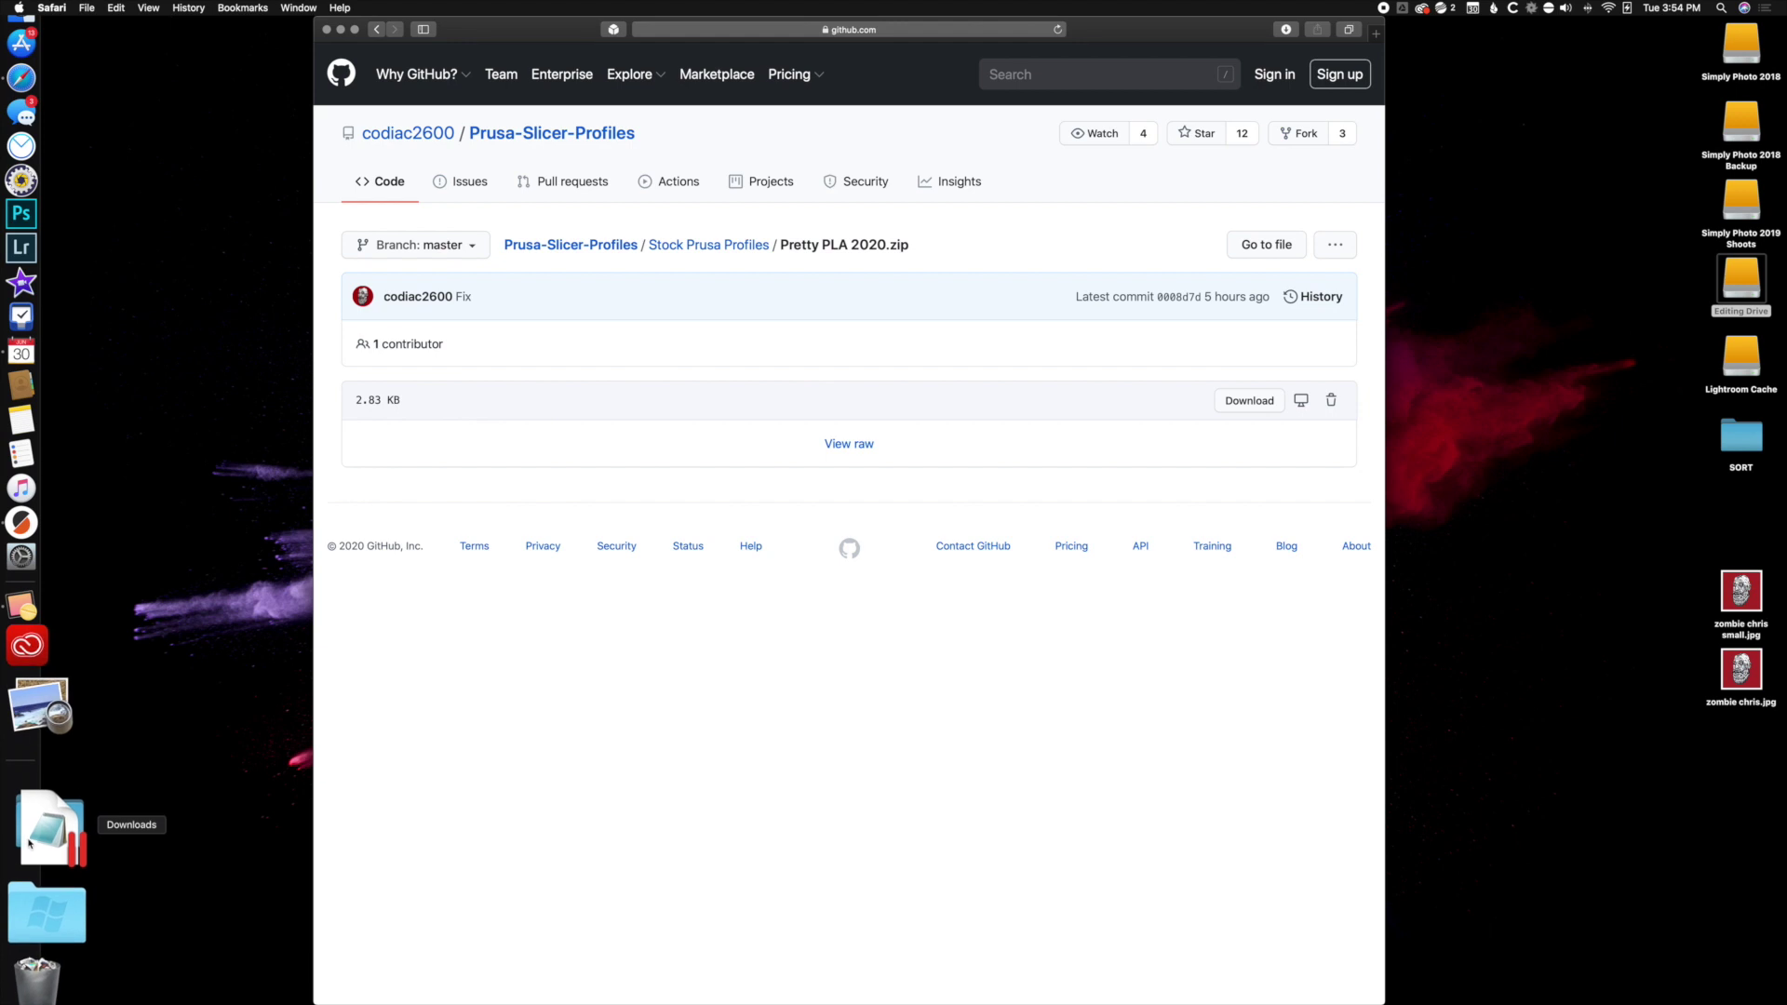
left_click(30, 842)
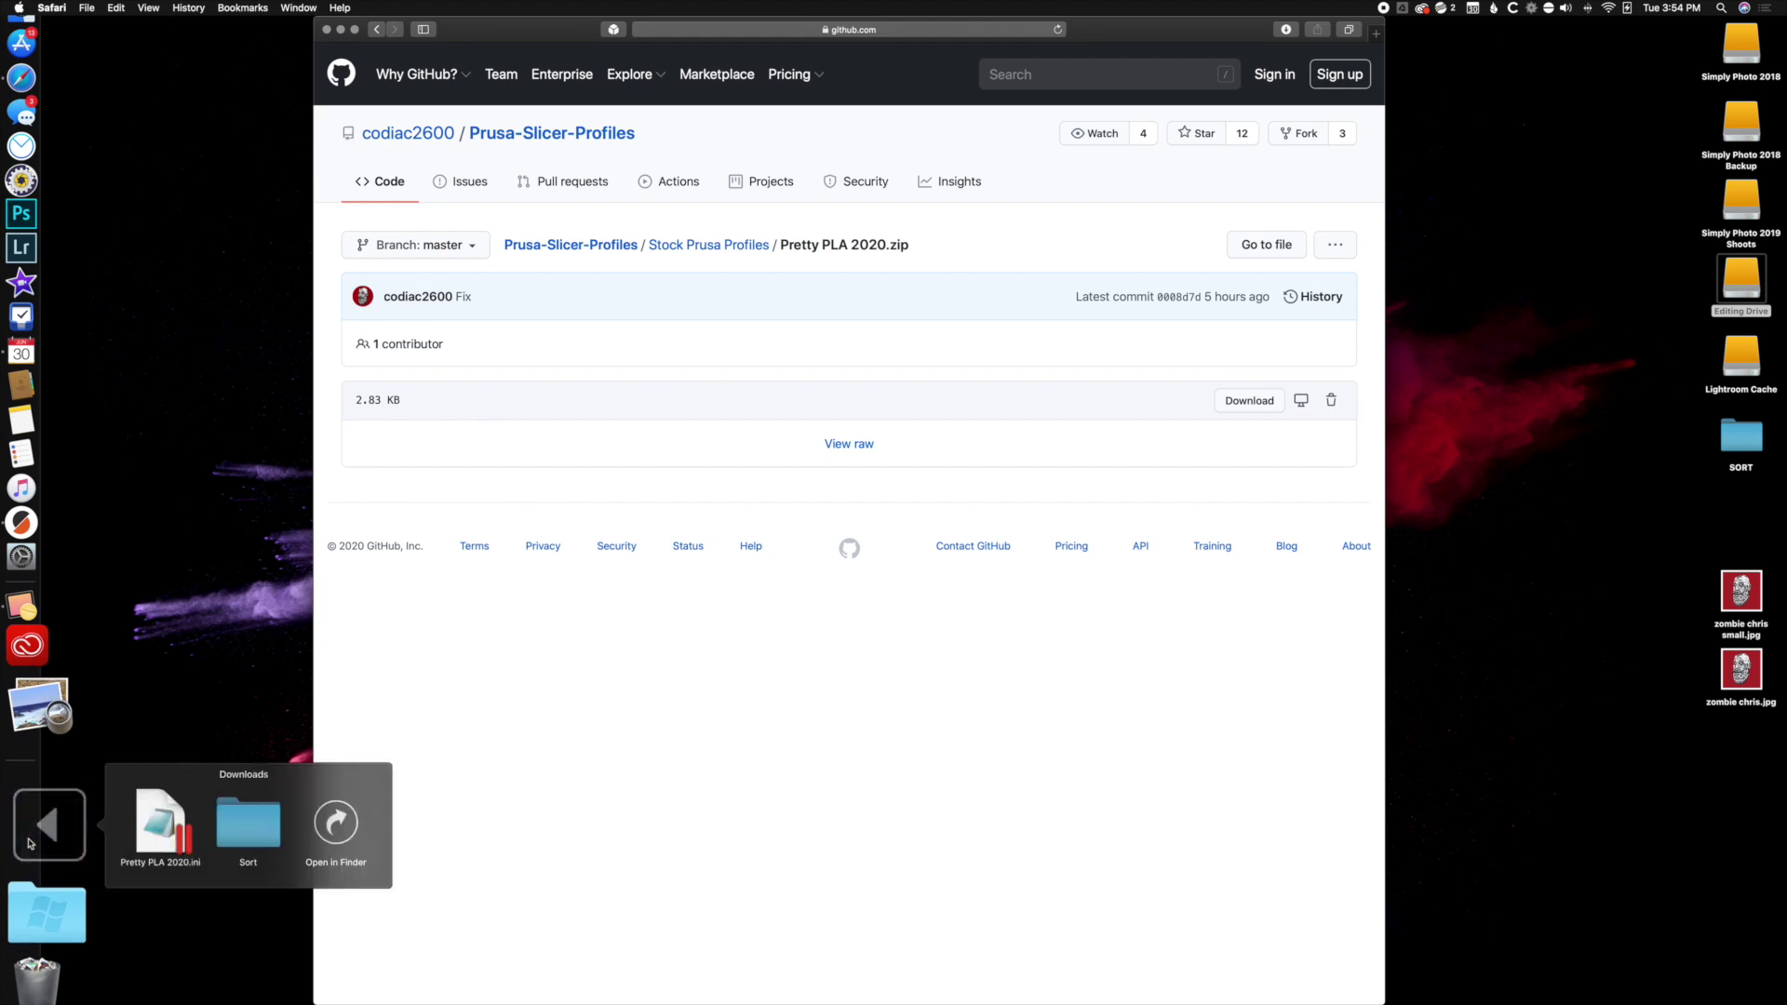
left_click(338, 831)
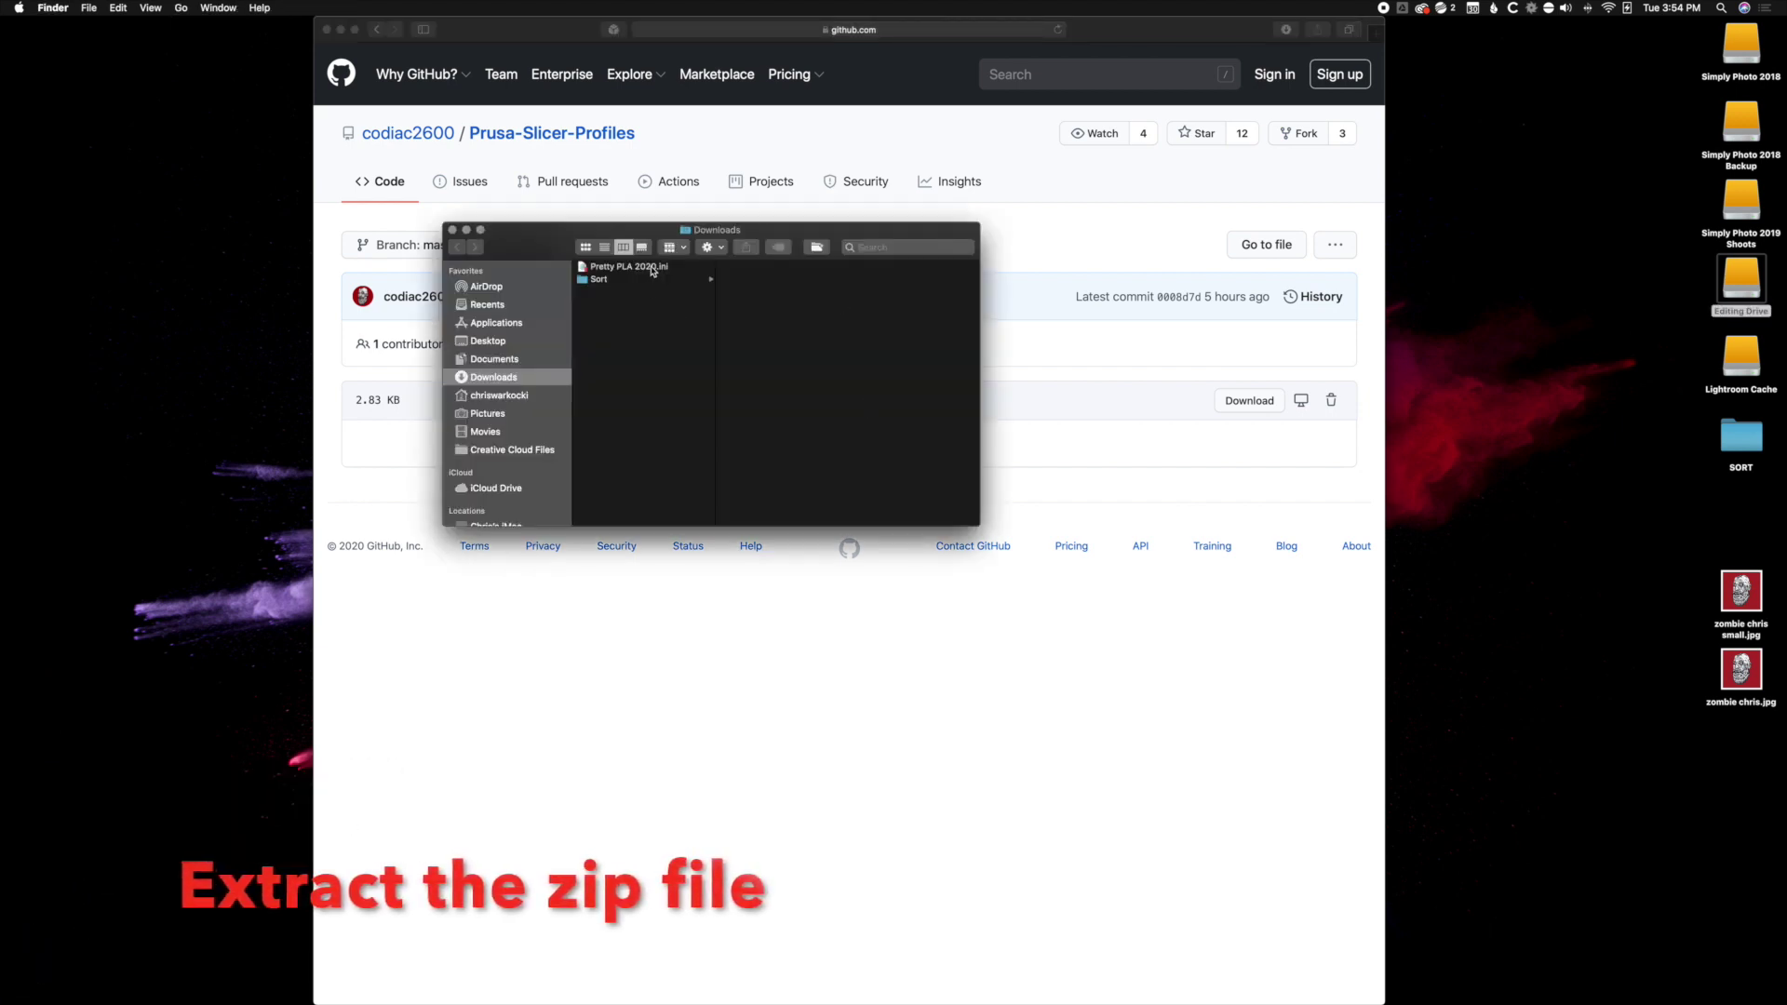
left_click_drag(639, 244, 715, 581)
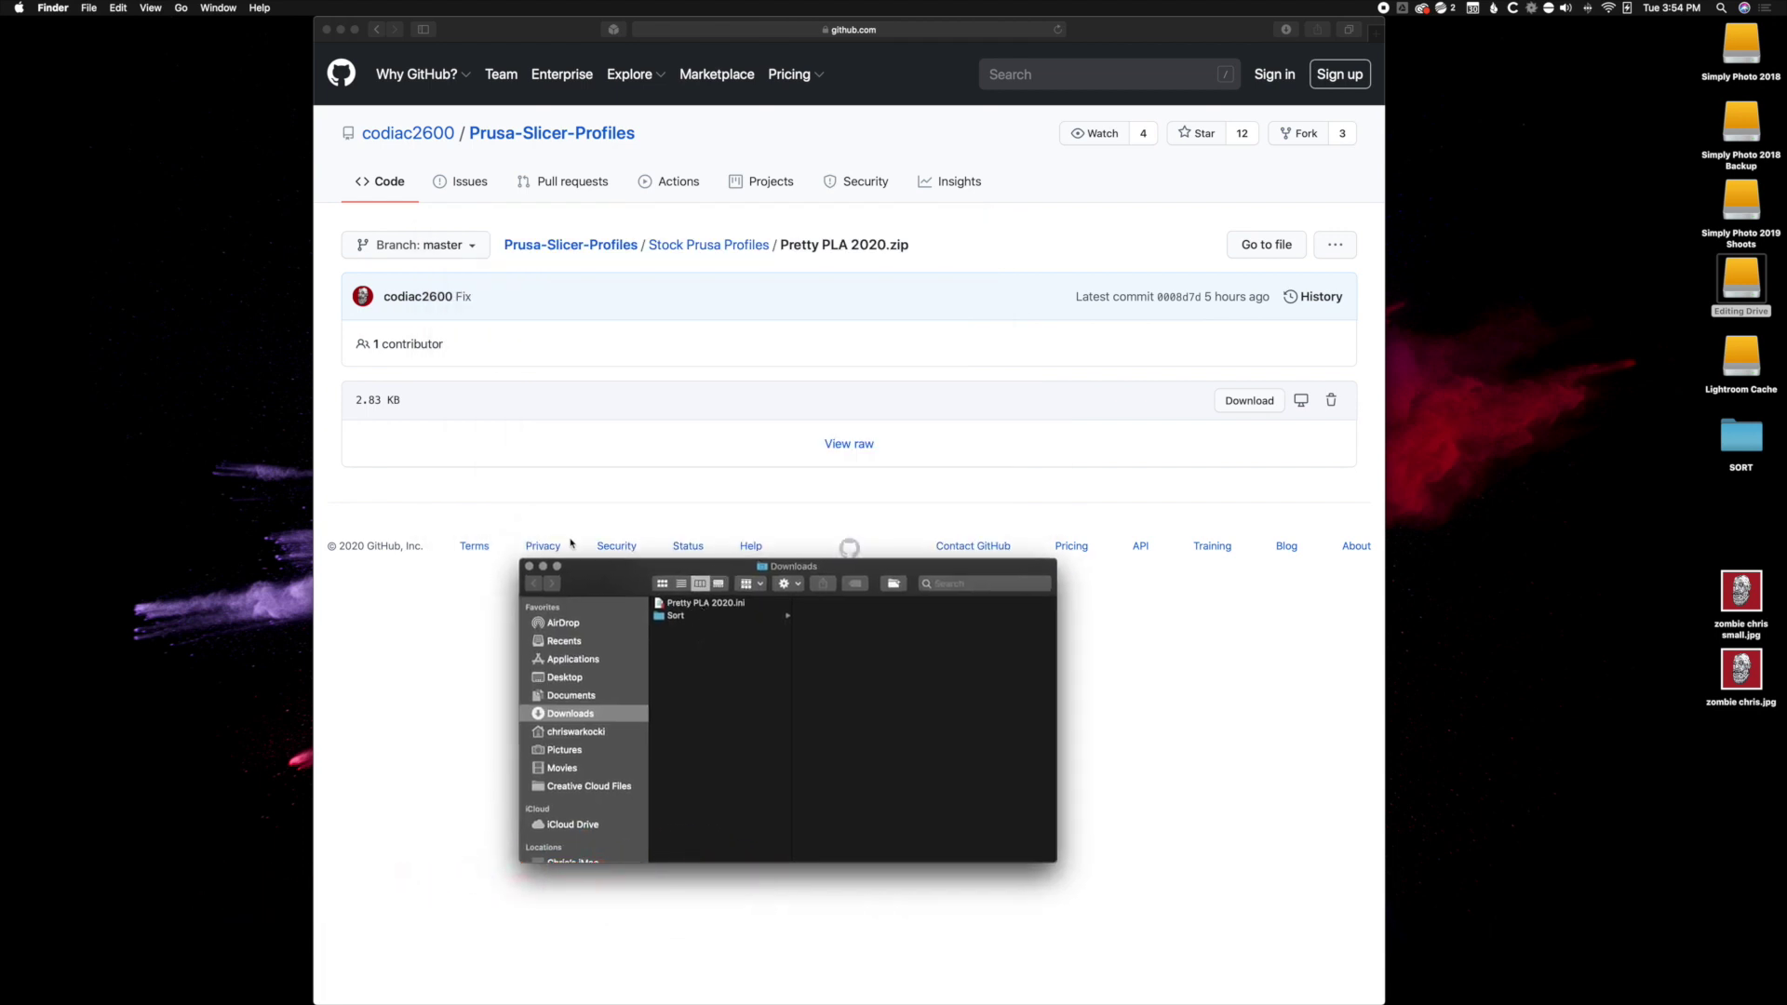
left_click(530, 566)
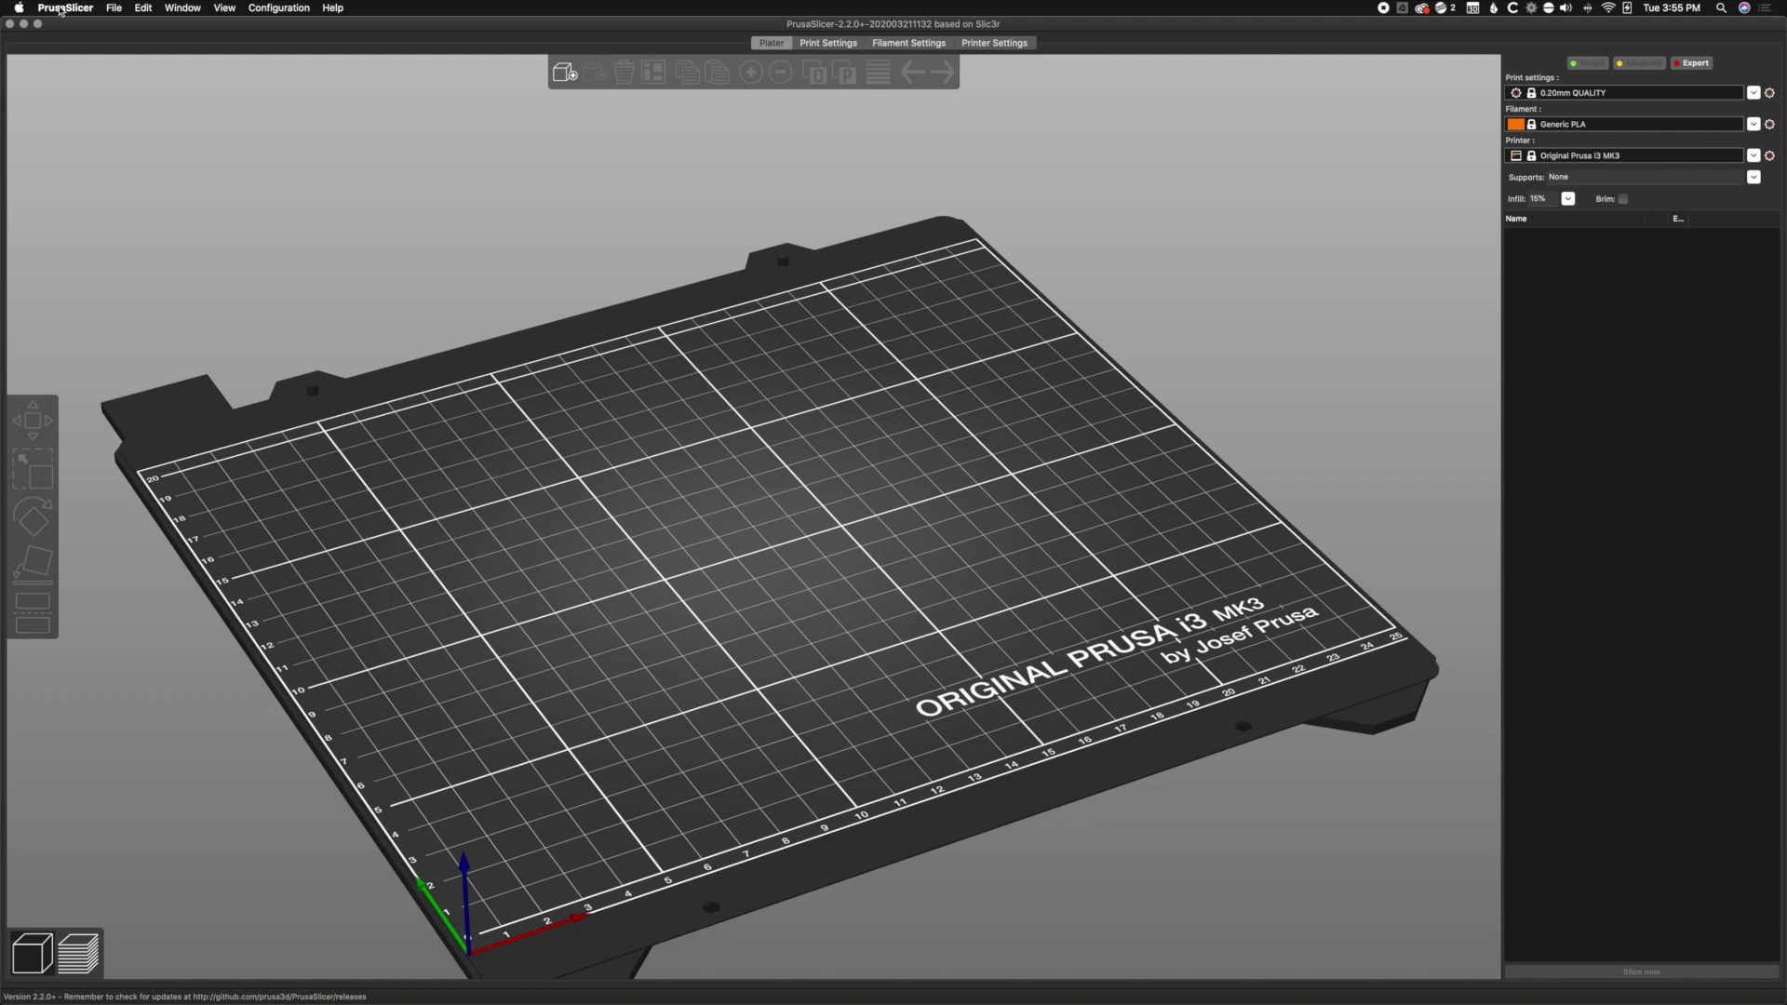
Step: Import Pretty PLA 2020.ini from Downloads using File > Import > Import Config
left_click(114, 9)
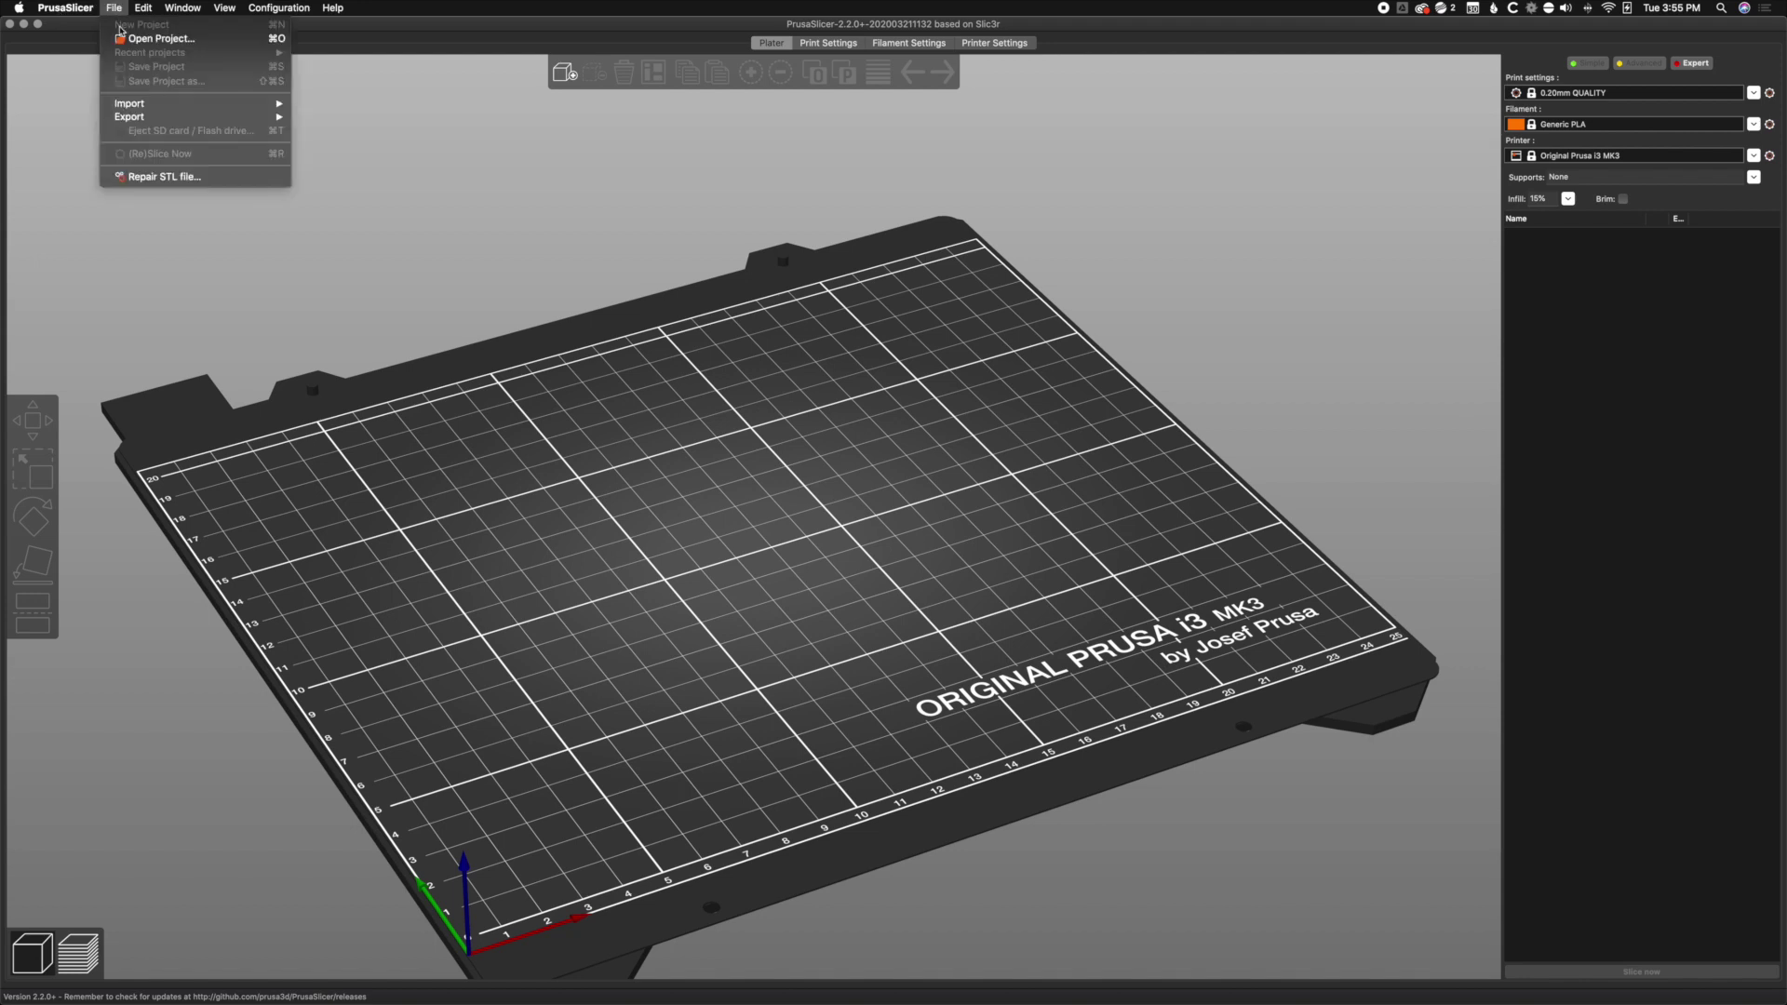
mouse_move(153, 106)
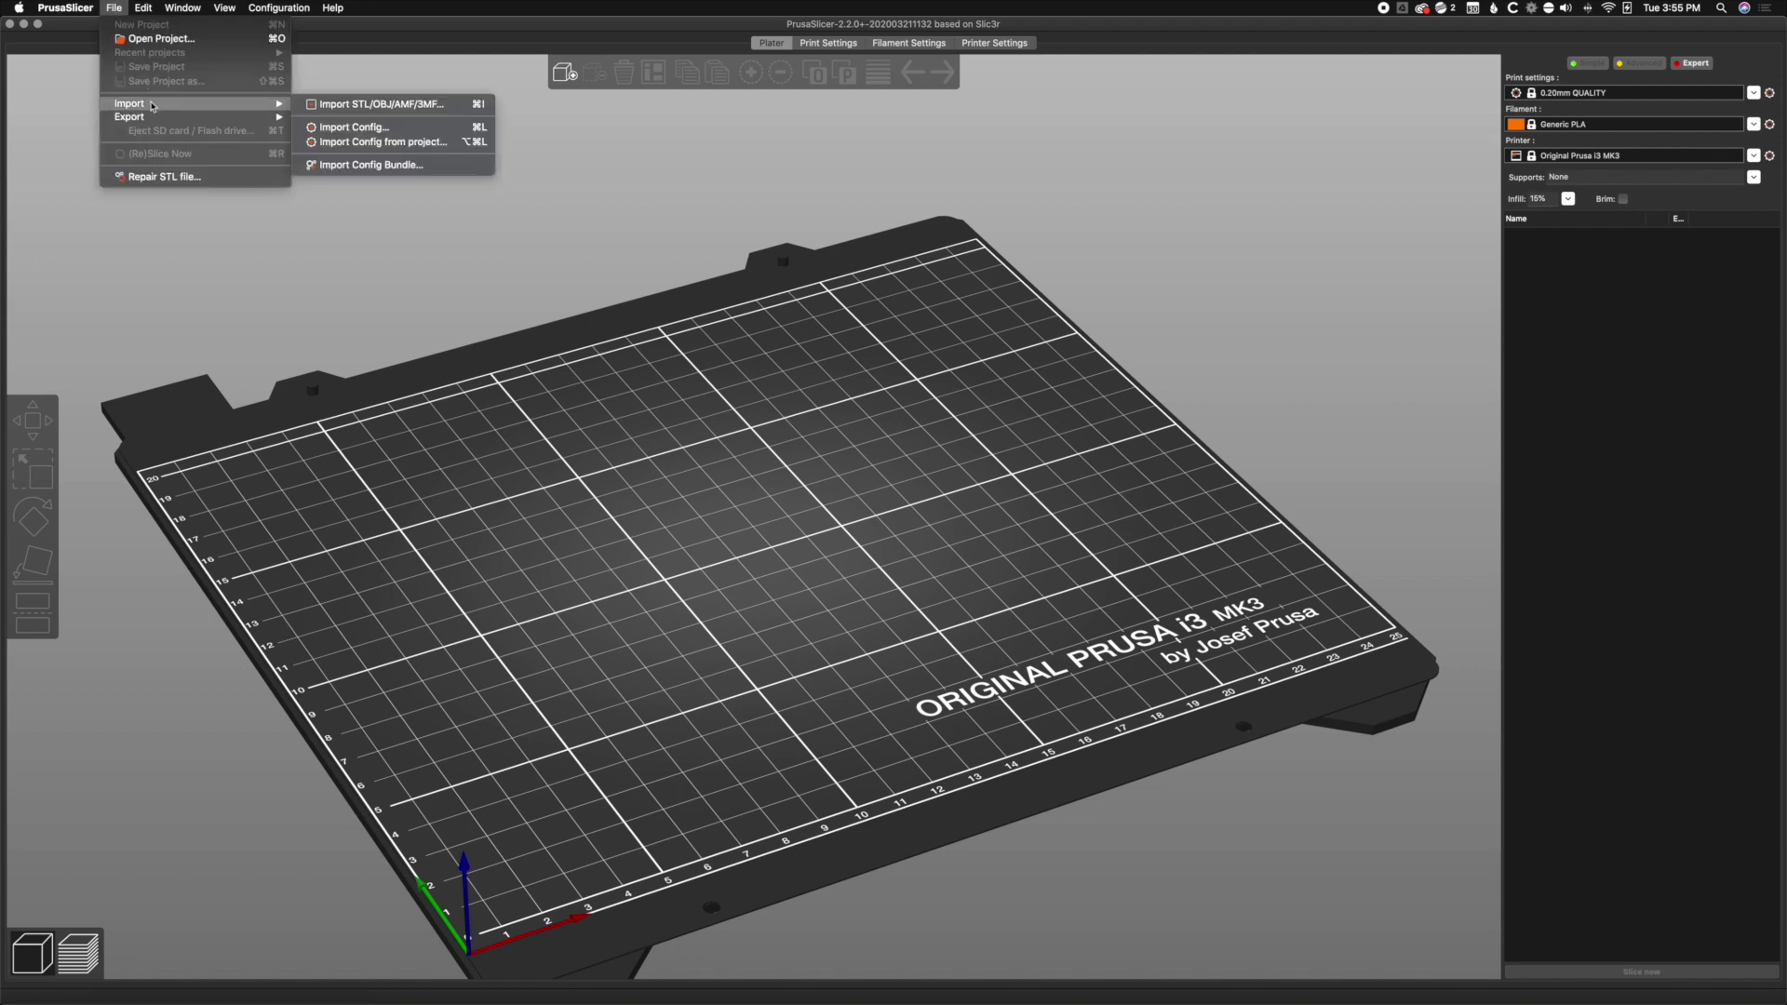
left_click(335, 129)
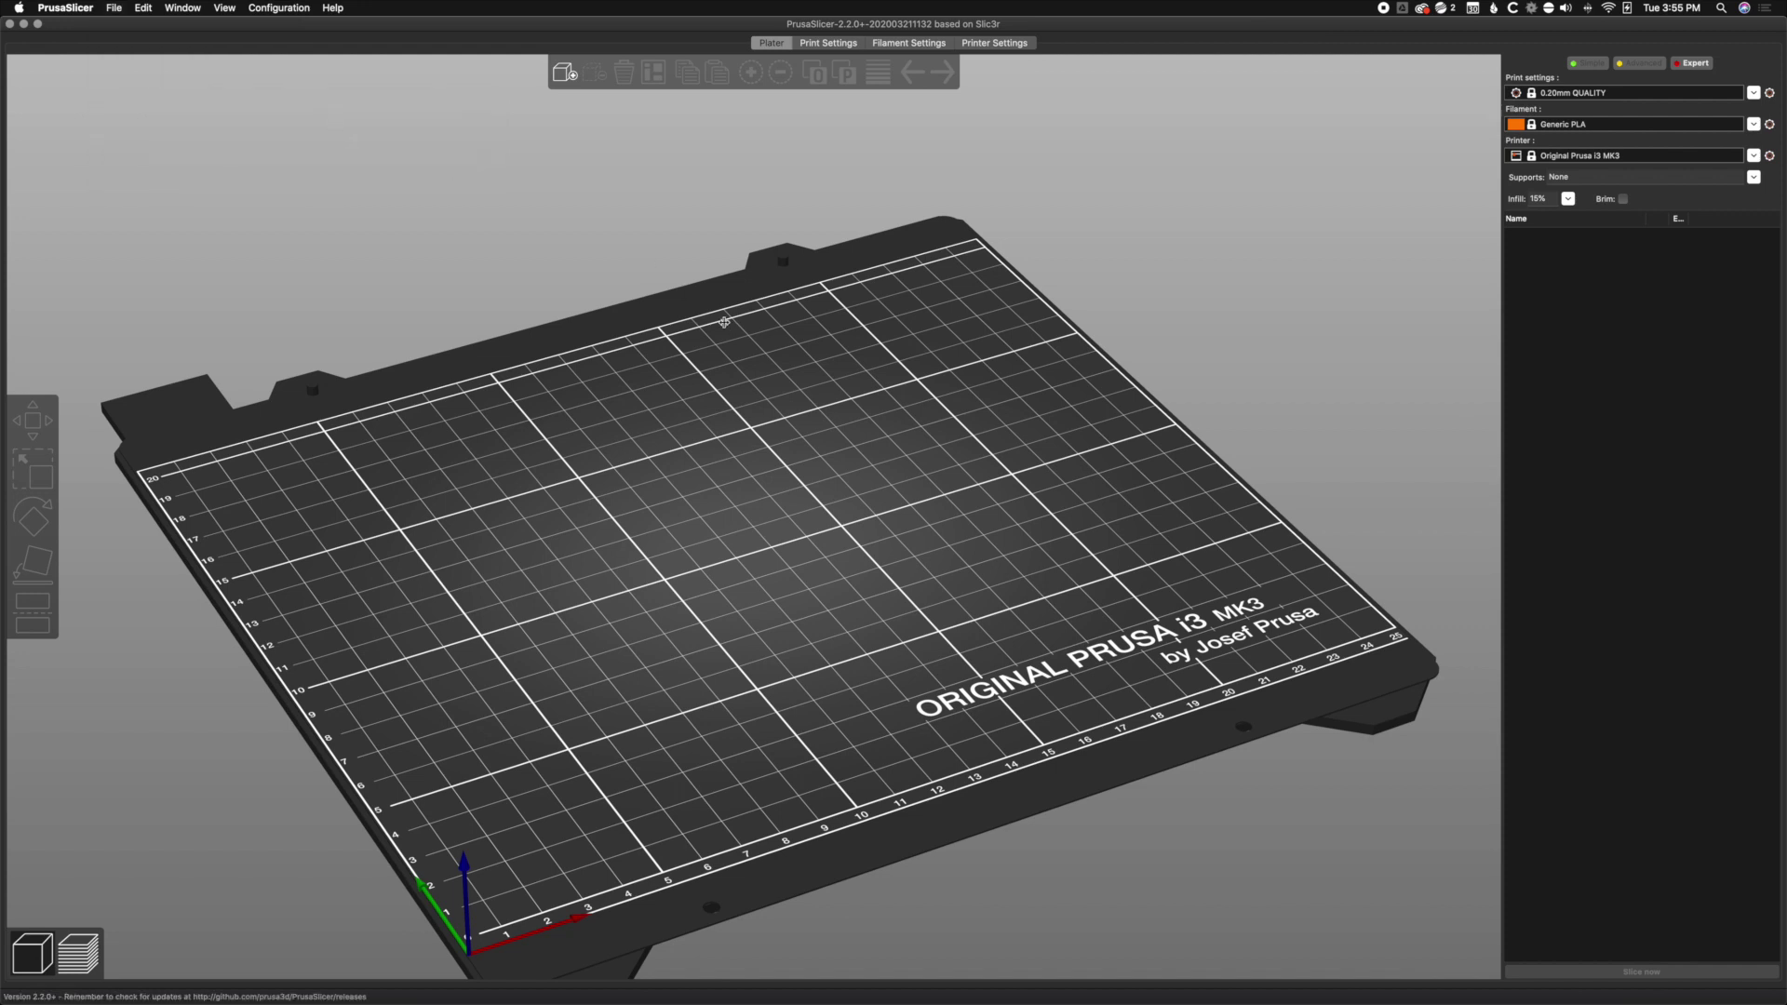
left_click(664, 334)
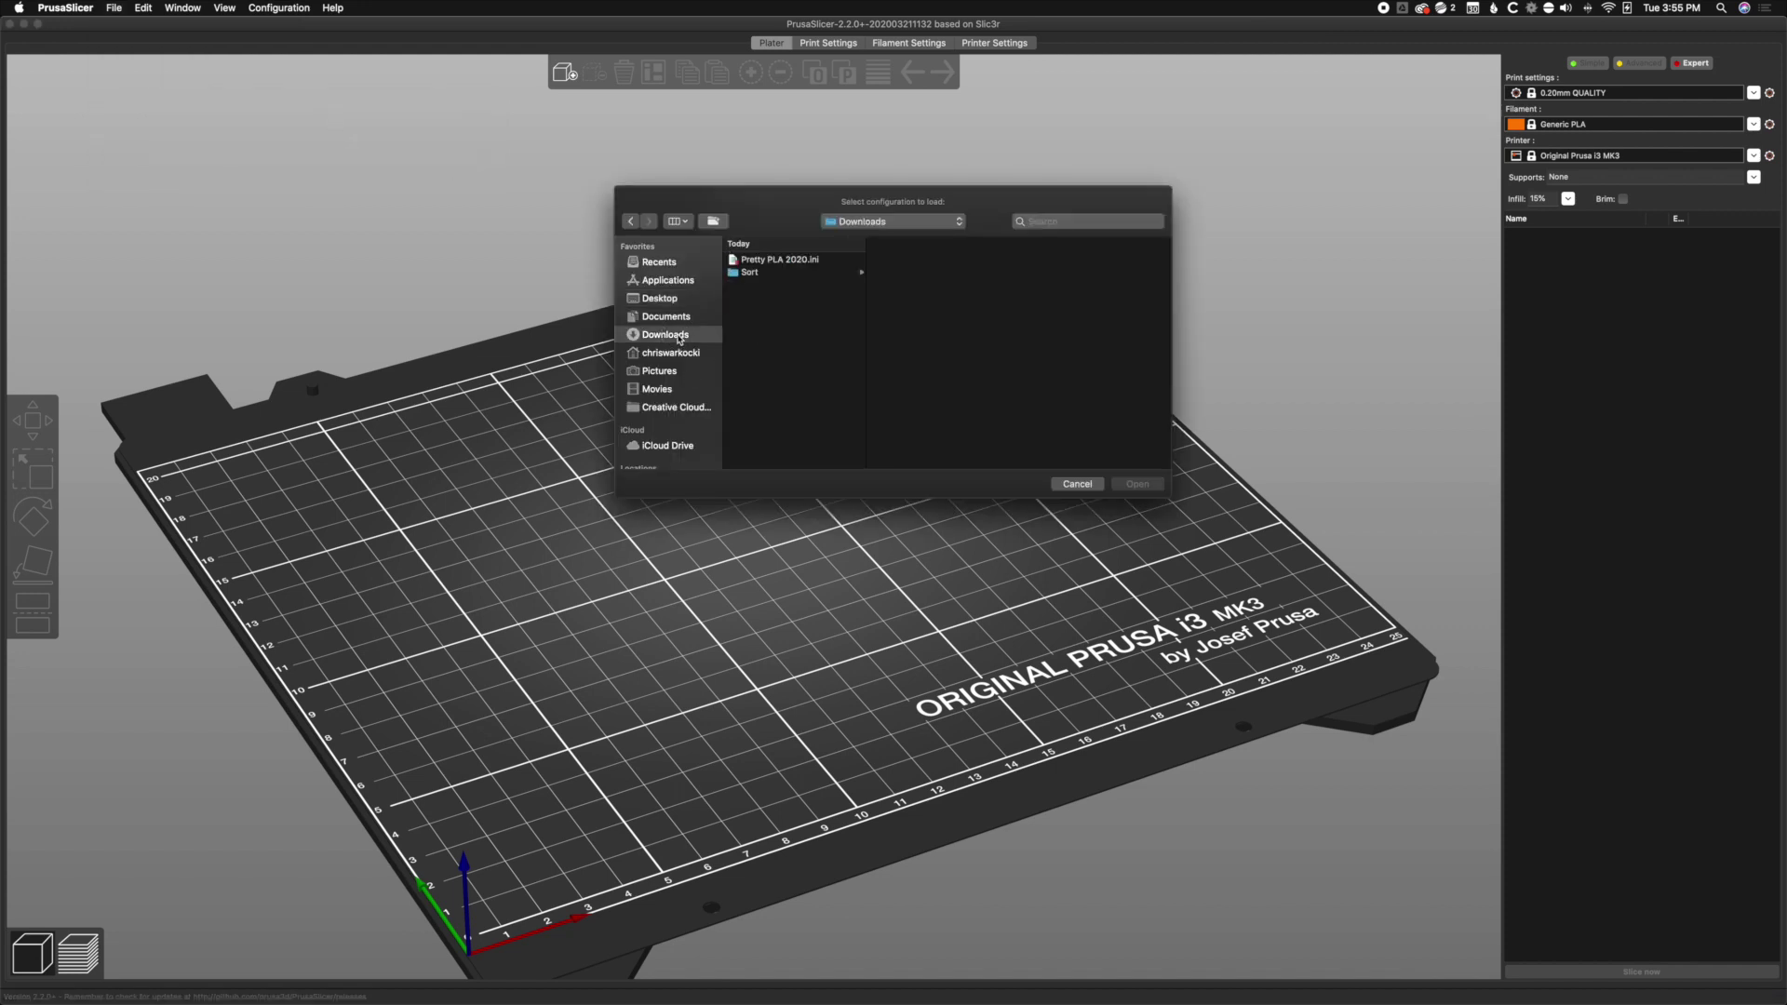
left_click(803, 262)
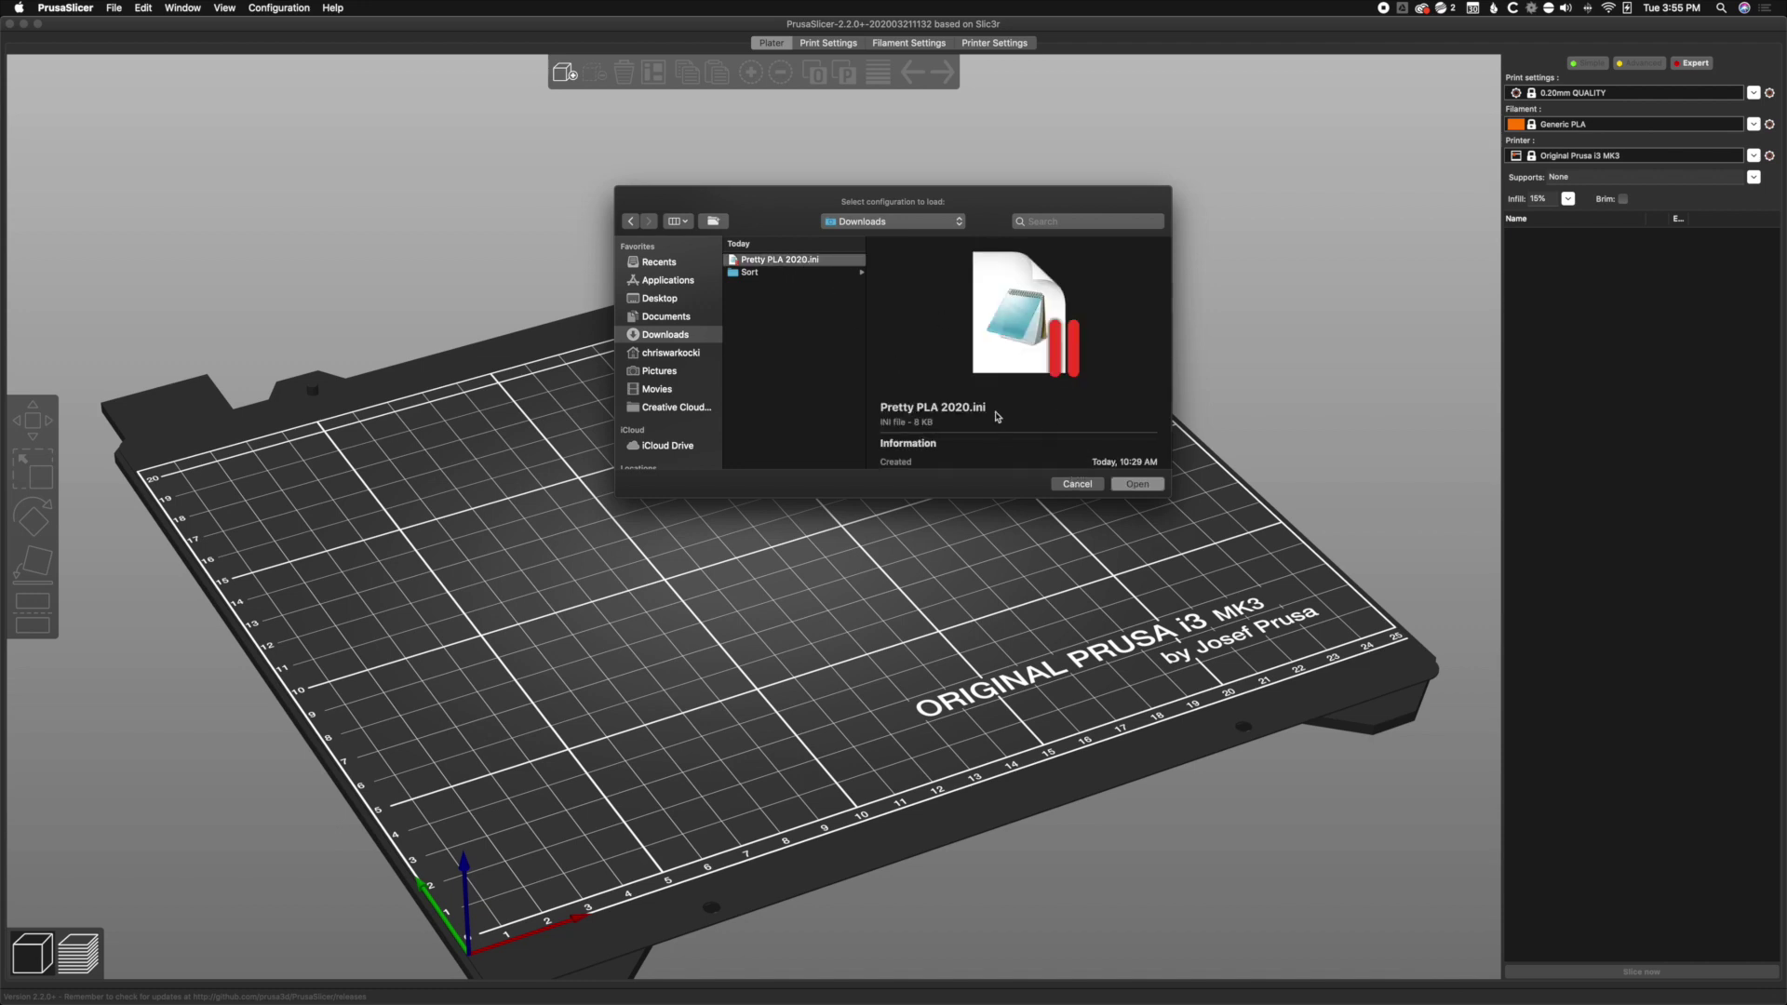
left_click(1076, 484)
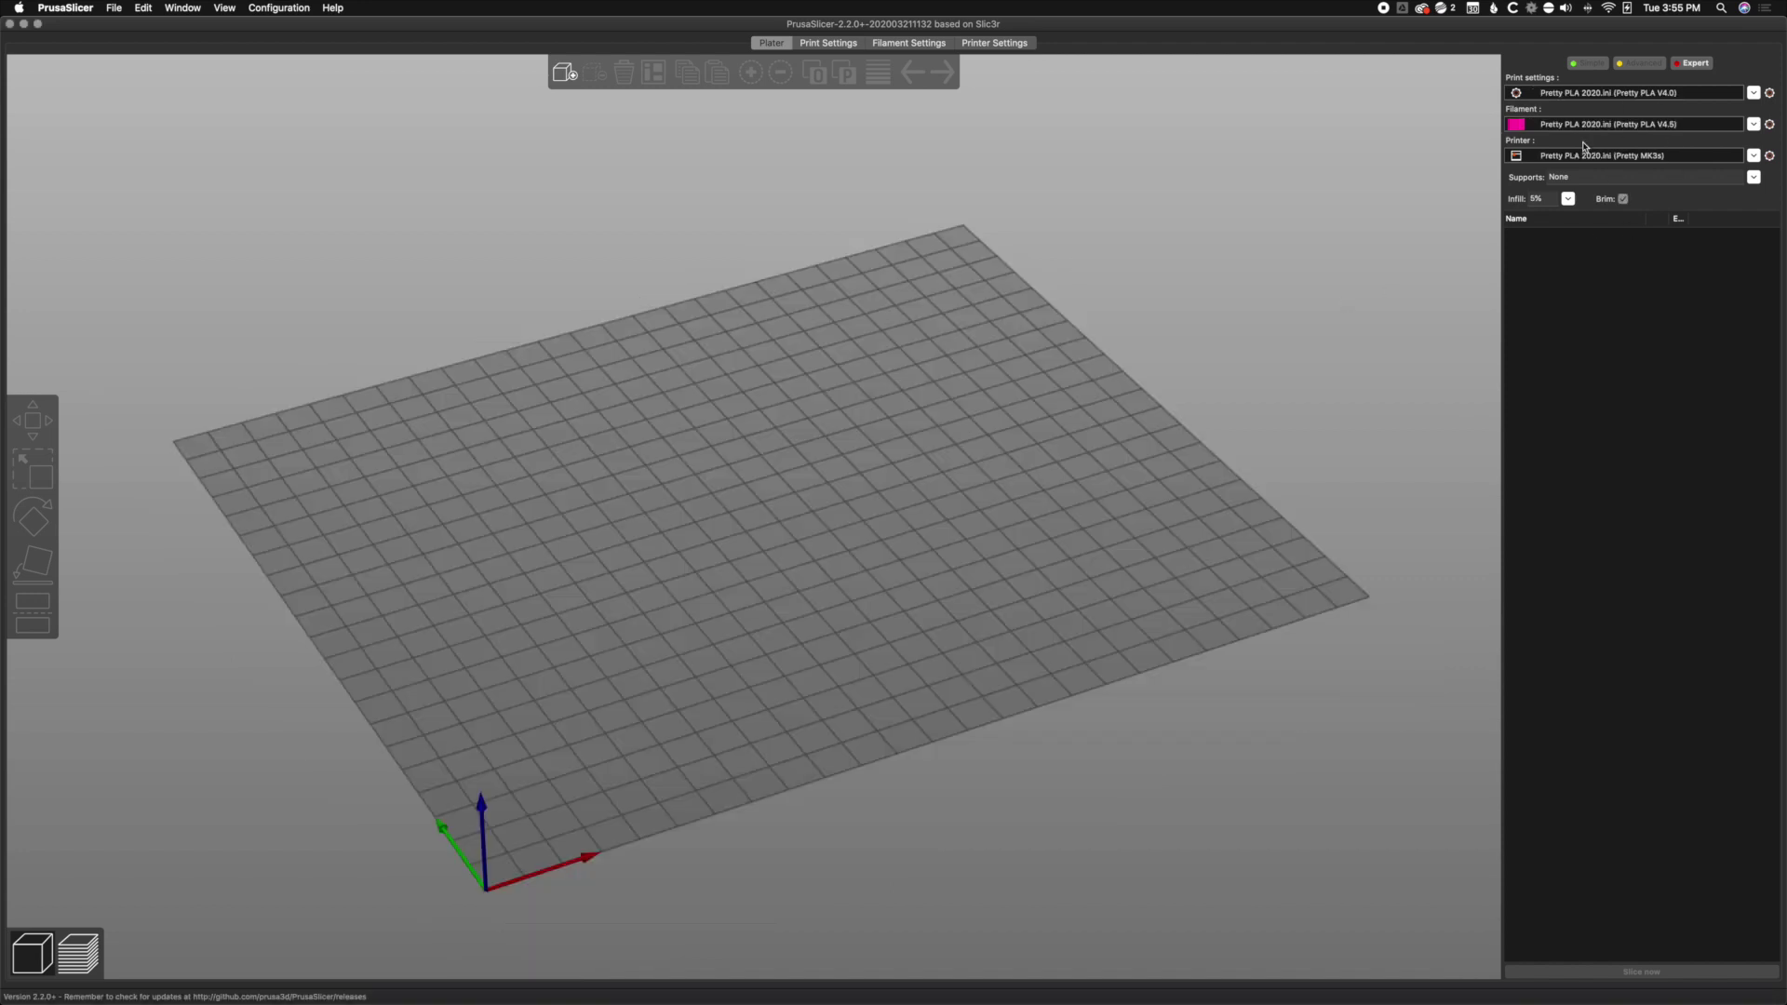
Step: Save the print settings as preset 'Pretty PLA 2020', removing the '.ini (Pretty PLA V4.0)' suffix
left_click(829, 43)
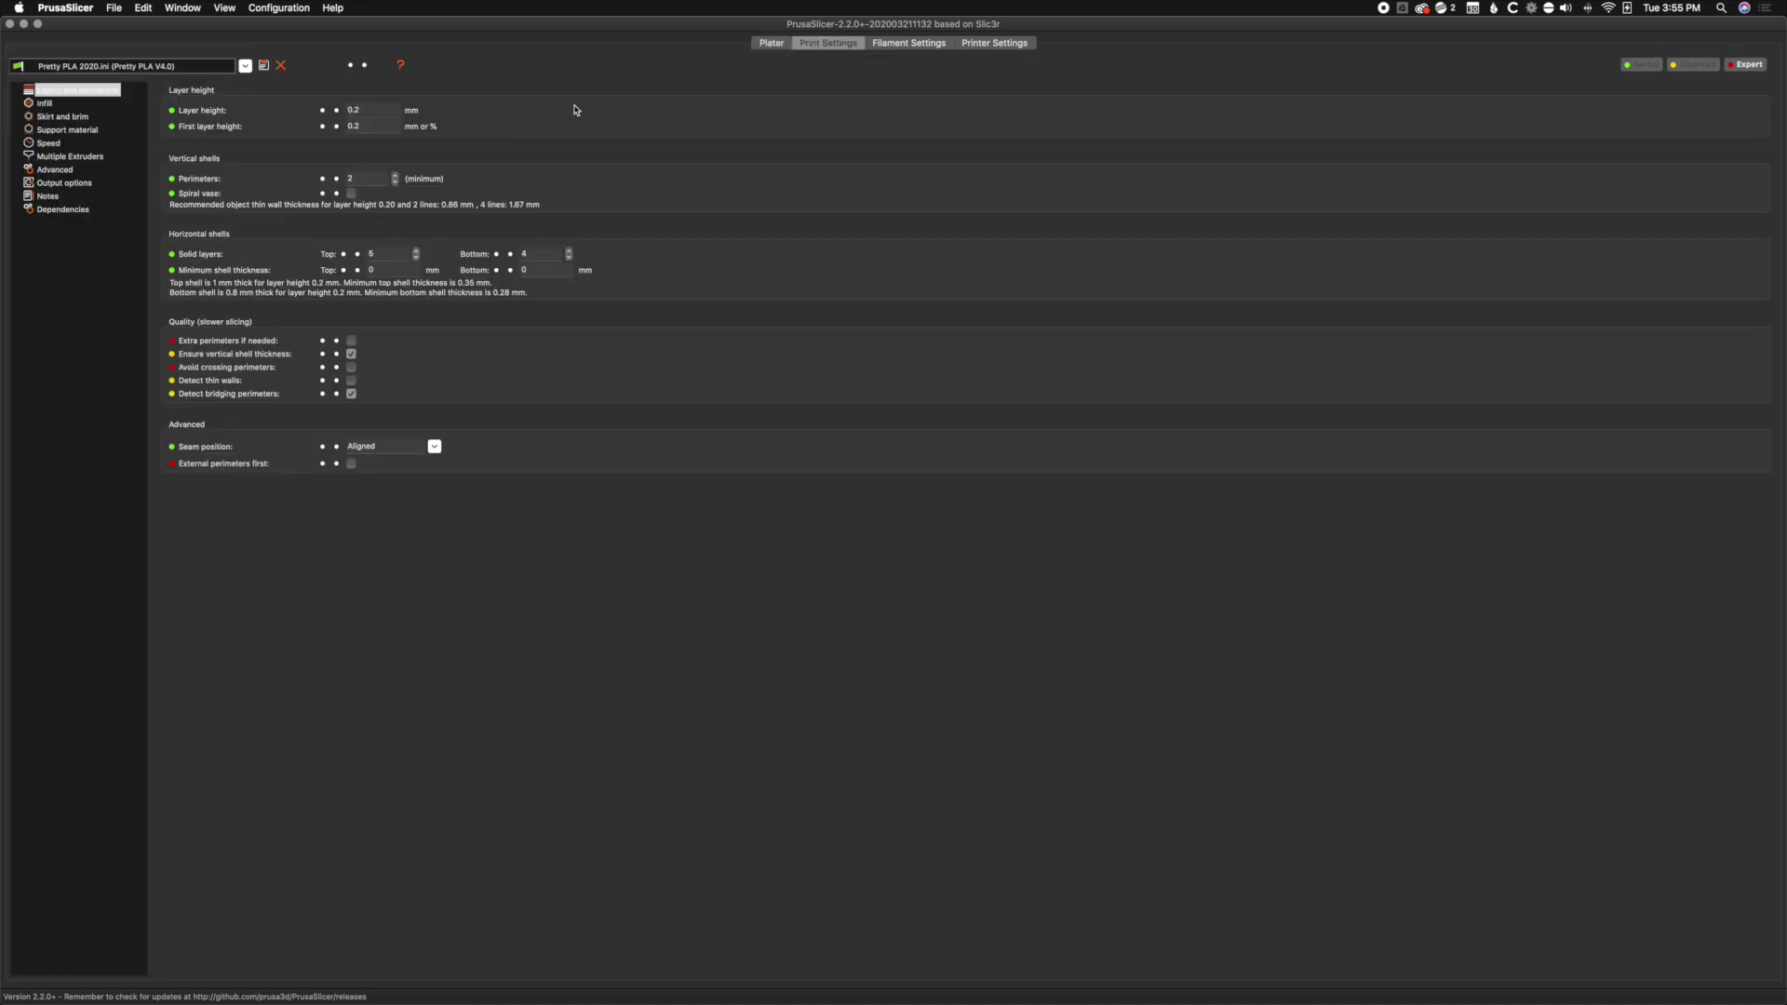
left_click(264, 66)
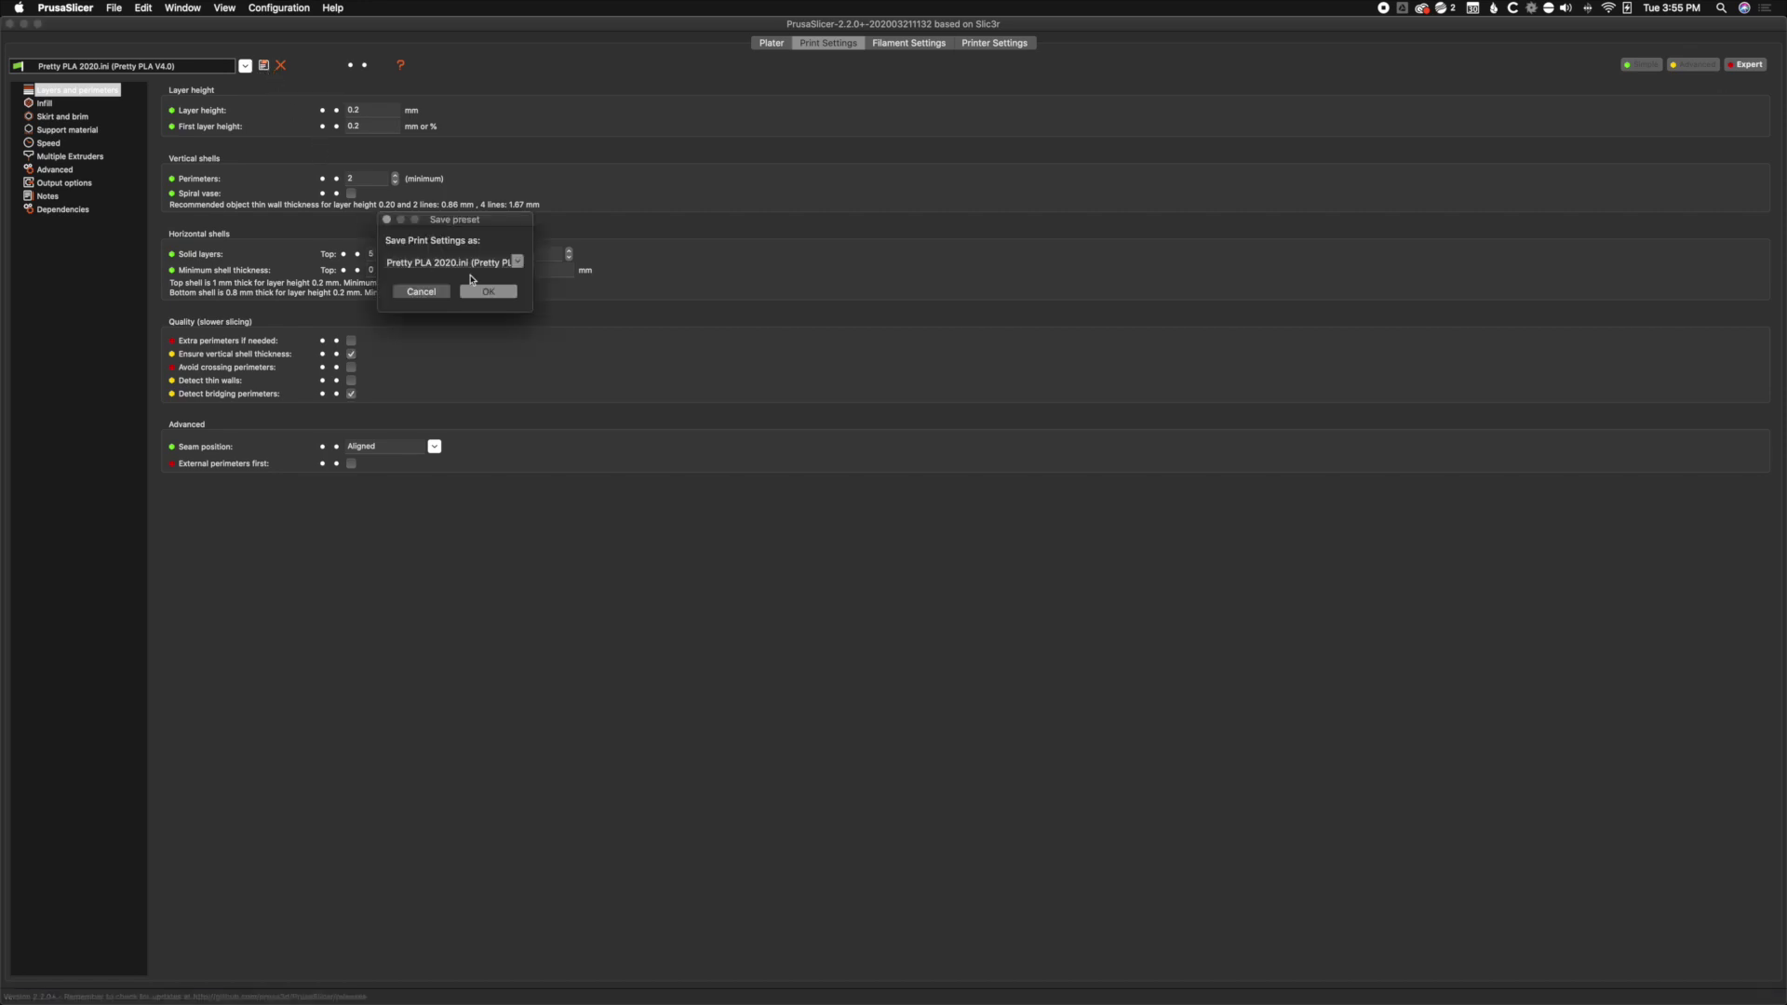
left_click(459, 264)
left_click_drag(458, 264, 650, 273)
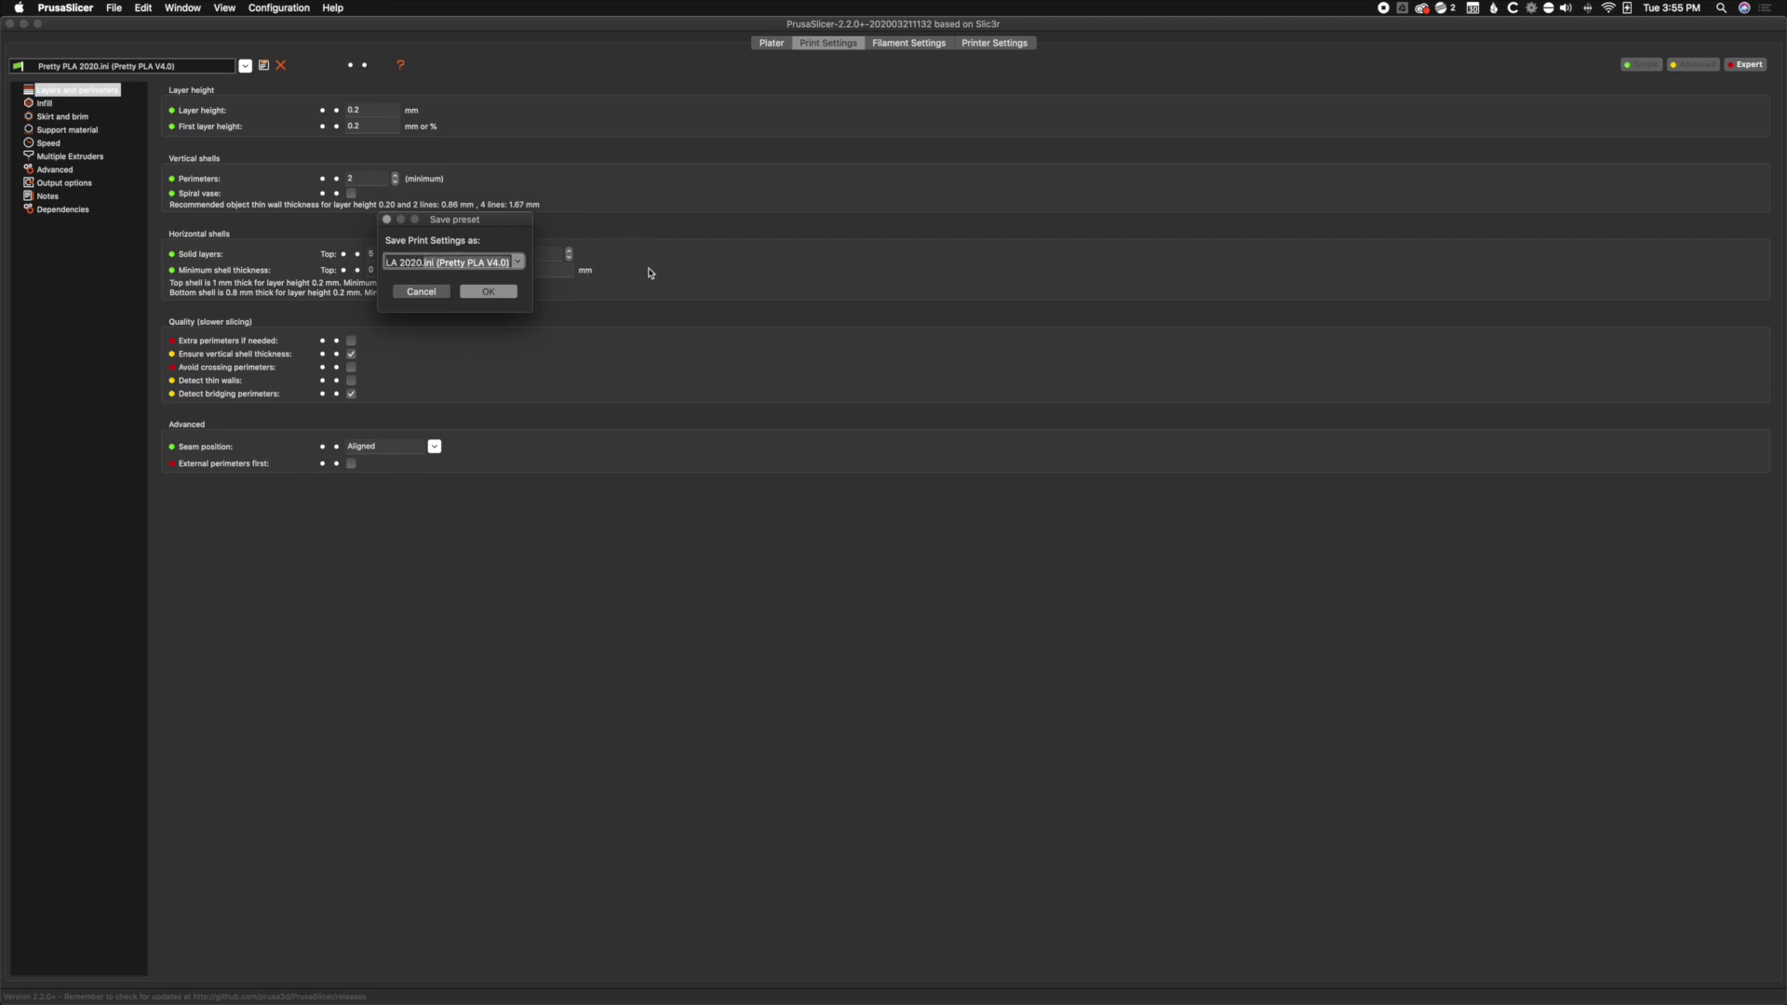
key("BackSpace")
left_click(503, 292)
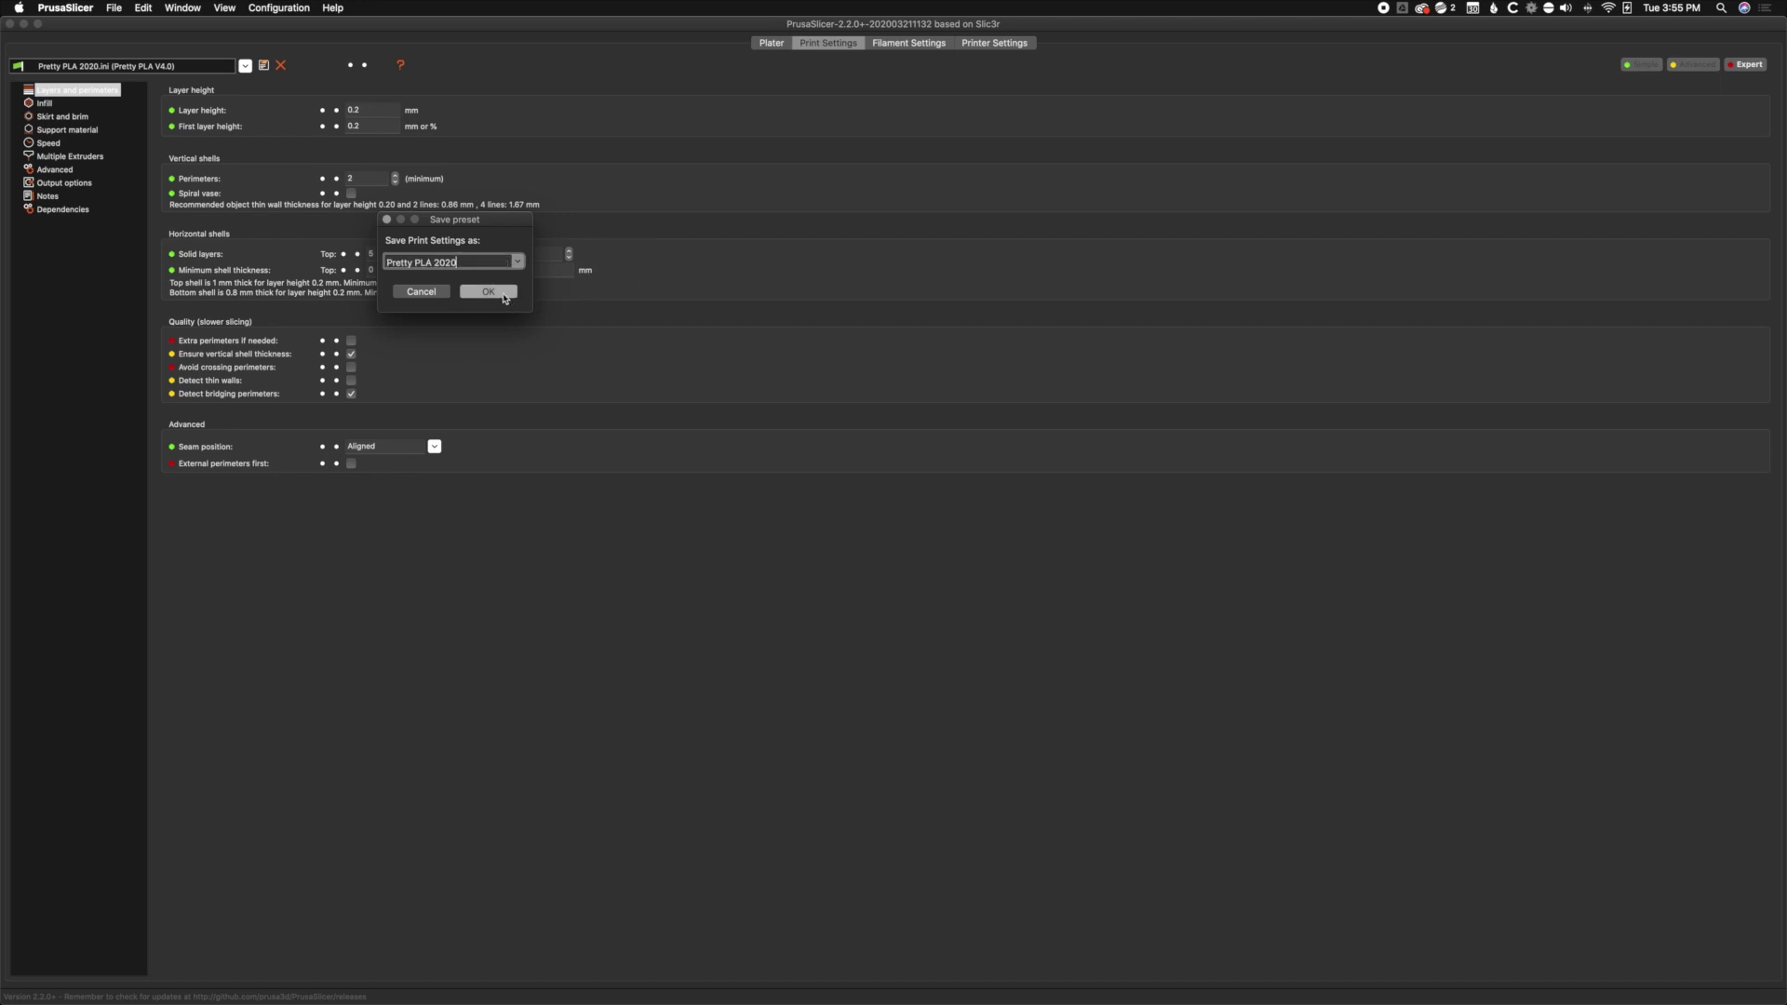
Step: Save the filament settings as preset 'Pretty PLA 2020', removing the '.ini (Pretty PLA V4.5)' suffix
left_click(909, 44)
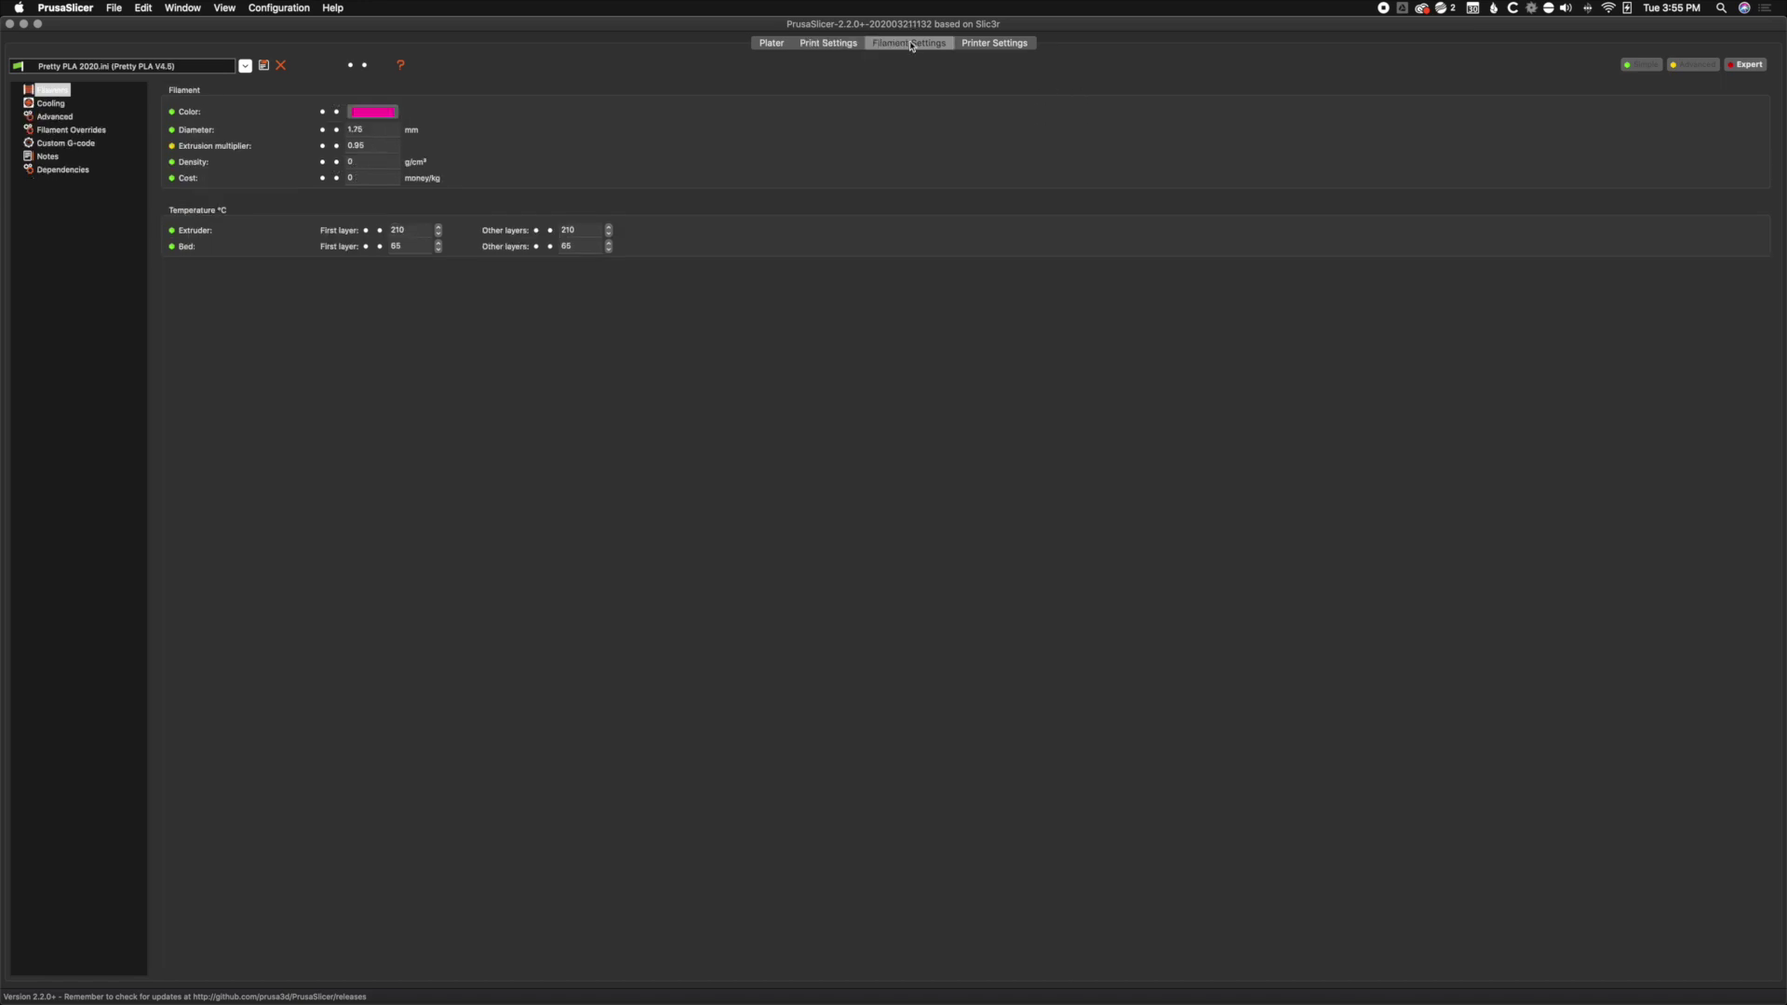
left_click(263, 66)
left_click(451, 262)
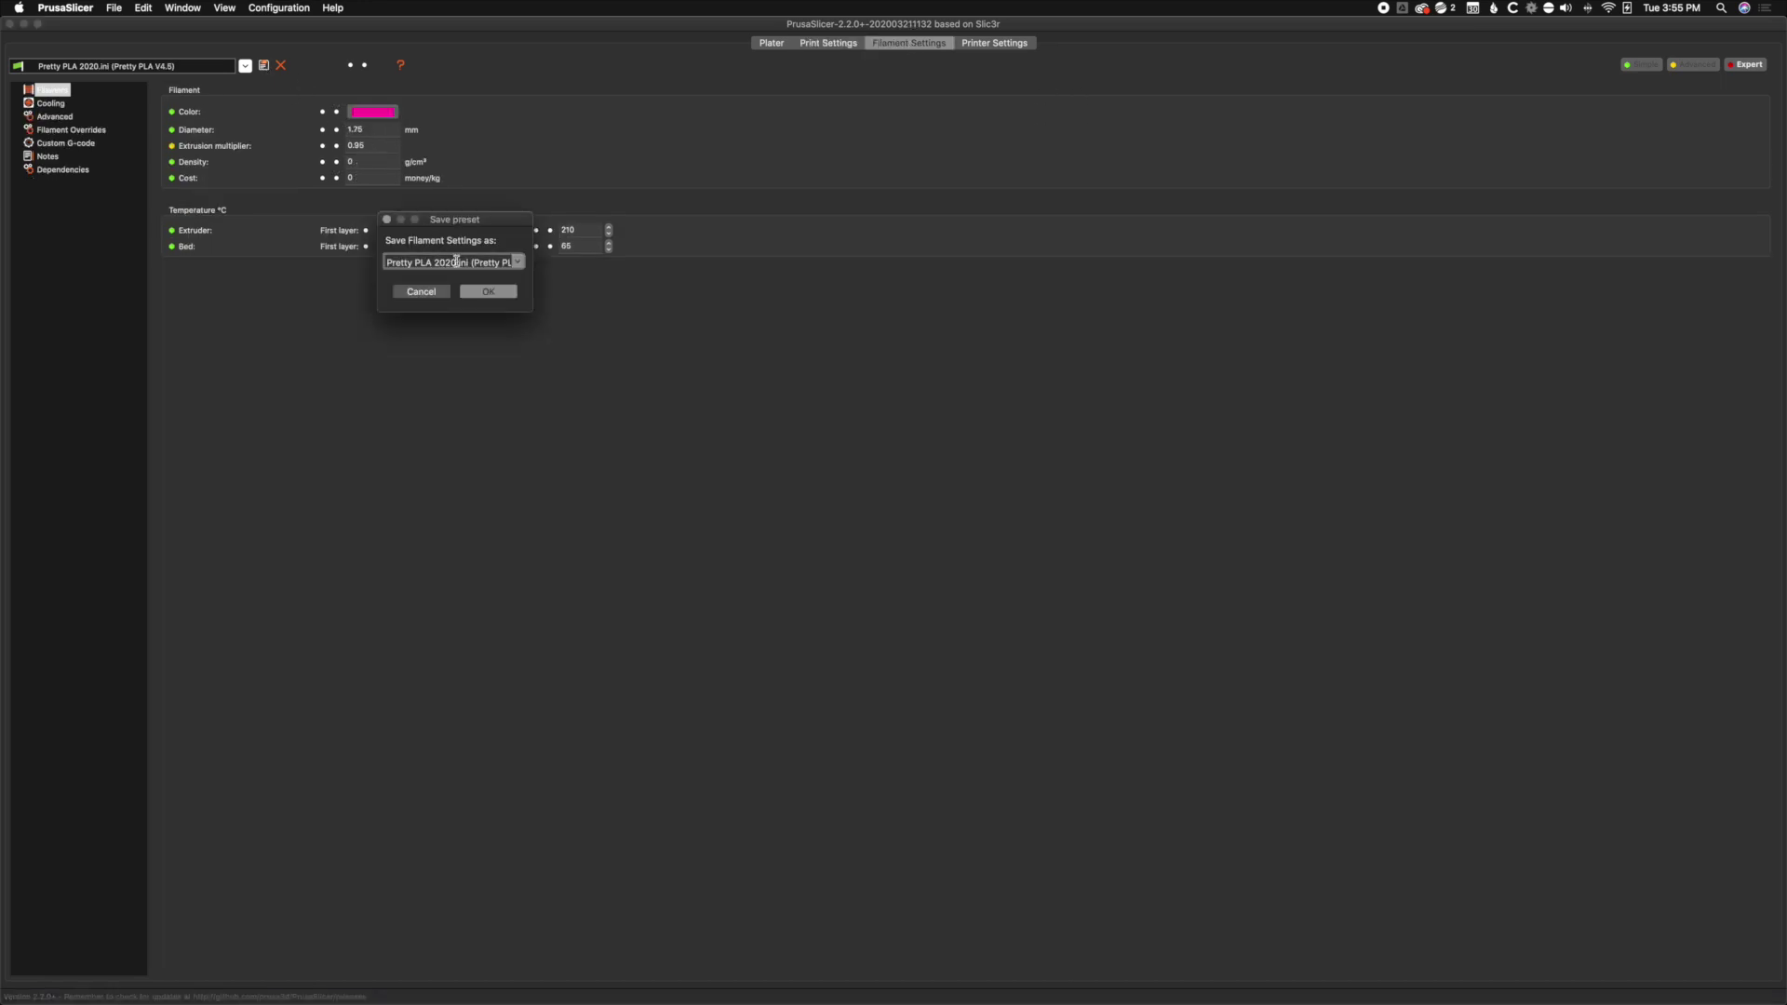
left_click_drag(452, 263, 633, 277)
key("BackSpace")
left_click(498, 292)
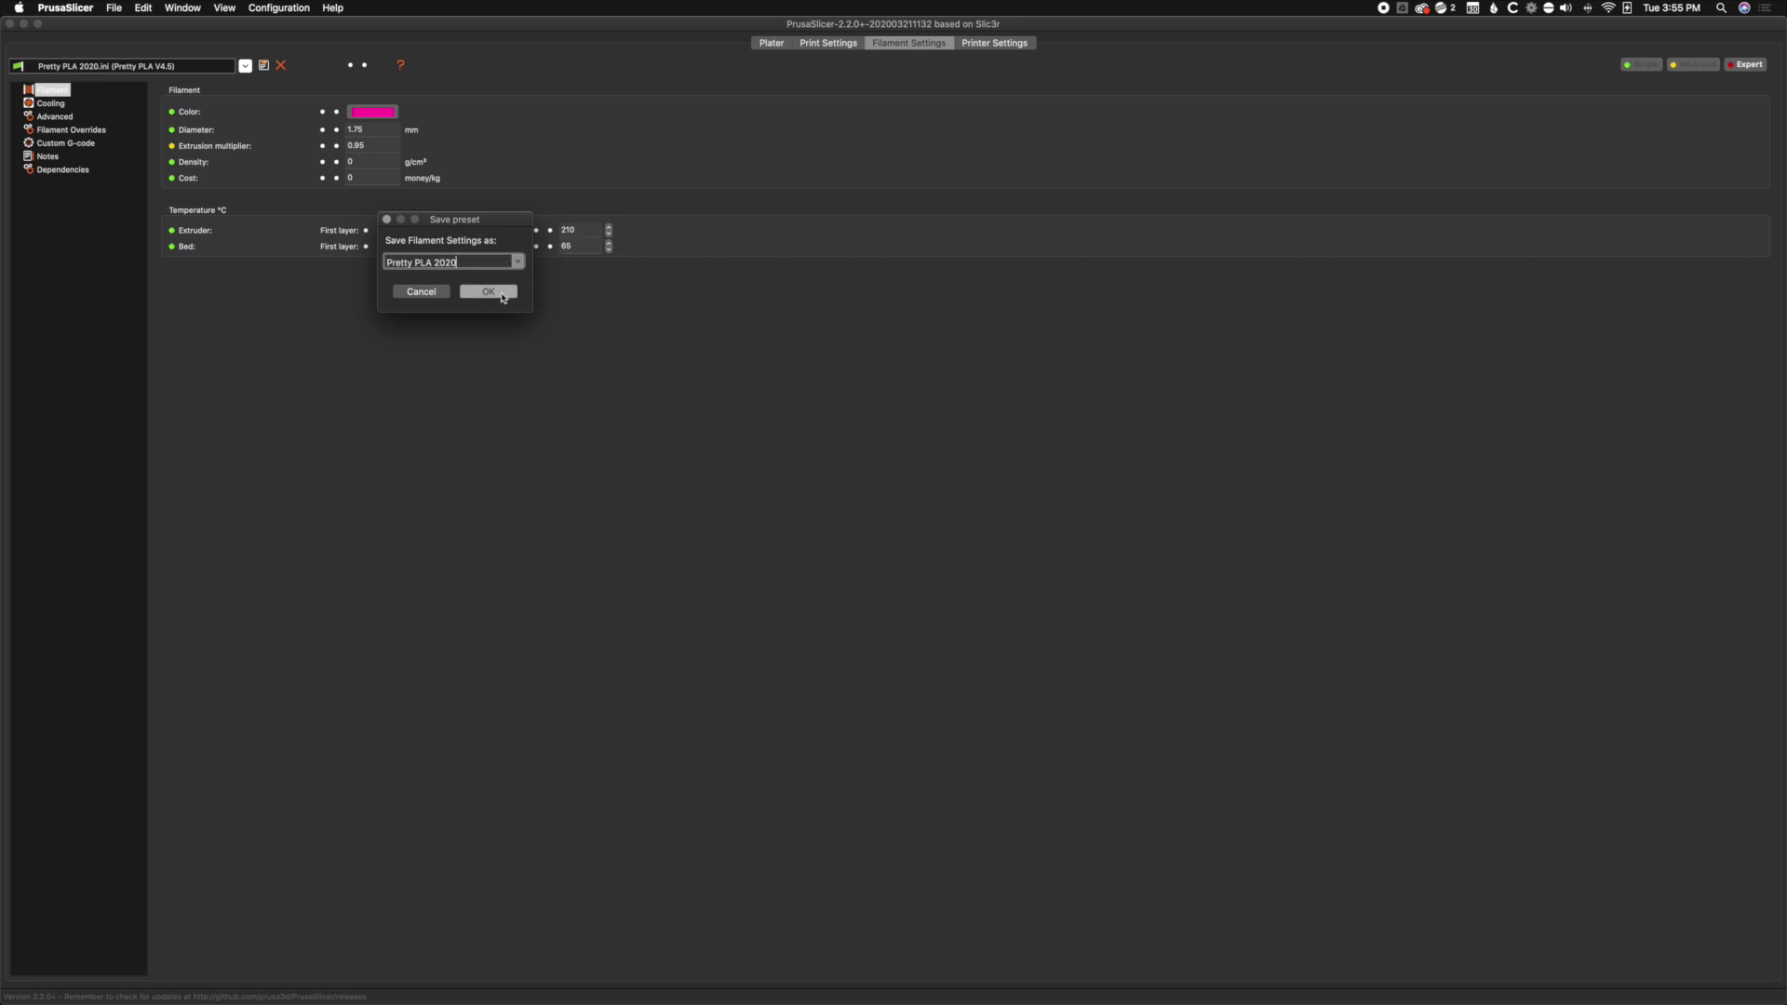
Step: Save the printer settings as preset 'Pretty Mk3s', then review the filament overrides
left_click(994, 42)
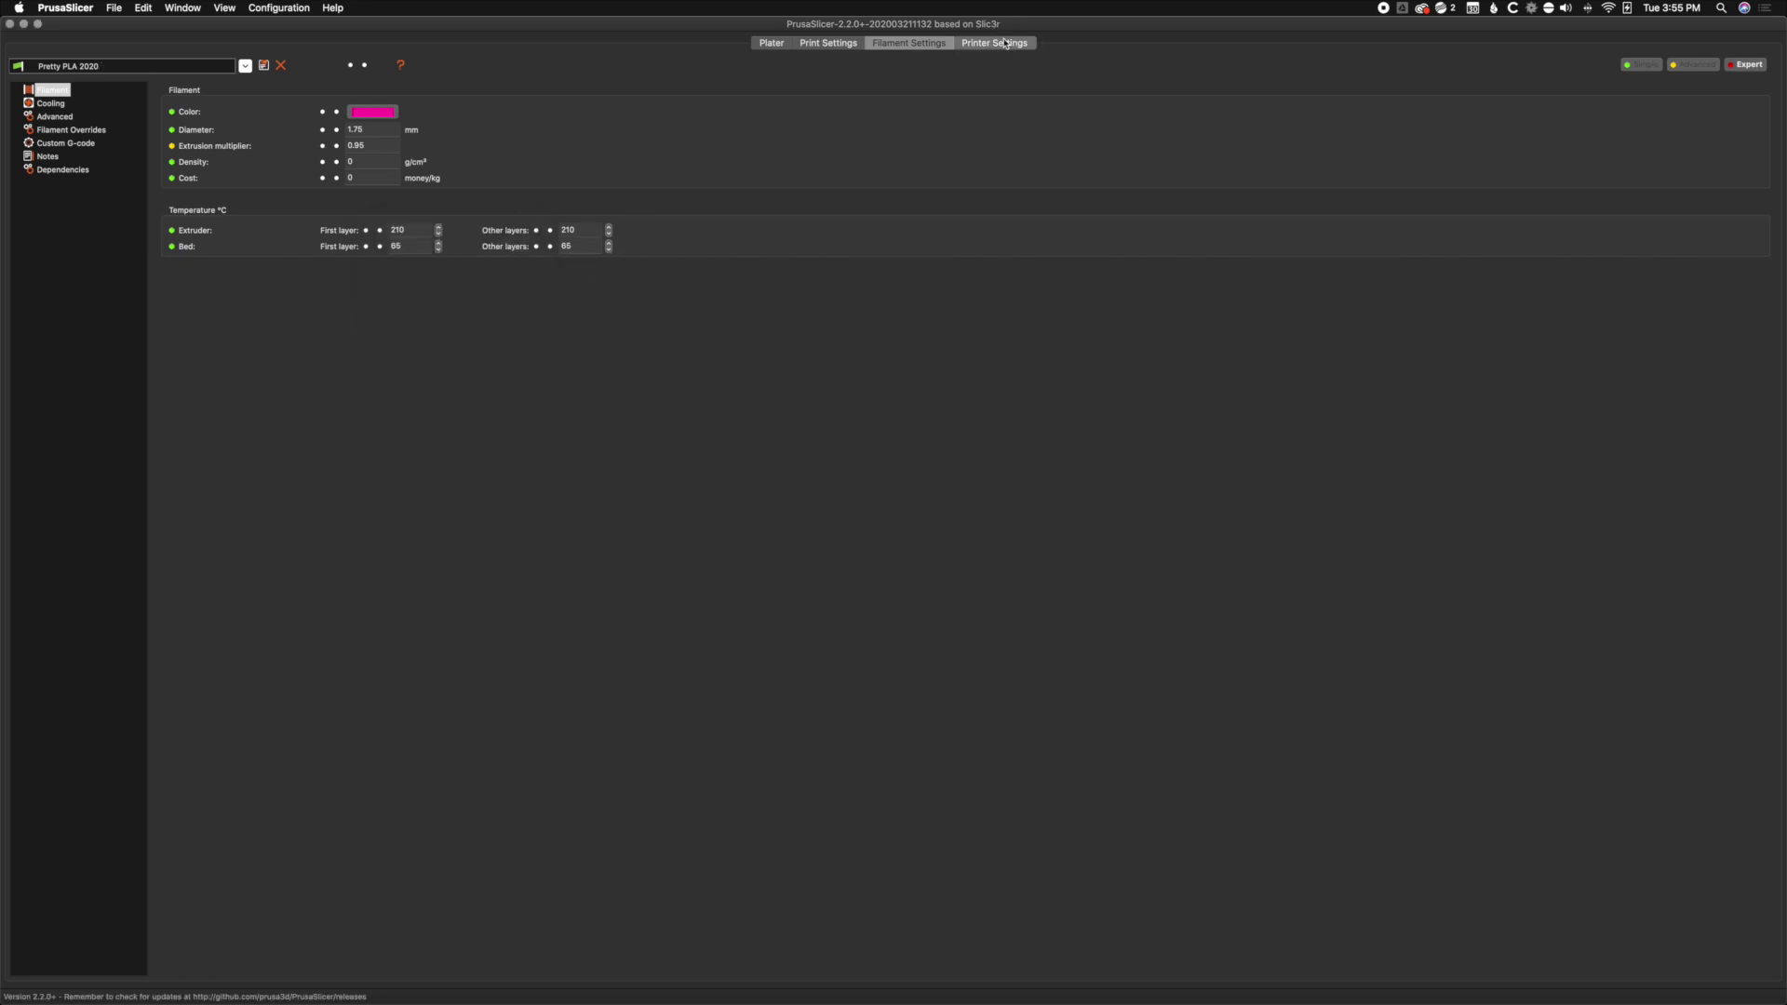
left_click(263, 65)
left_click(462, 265)
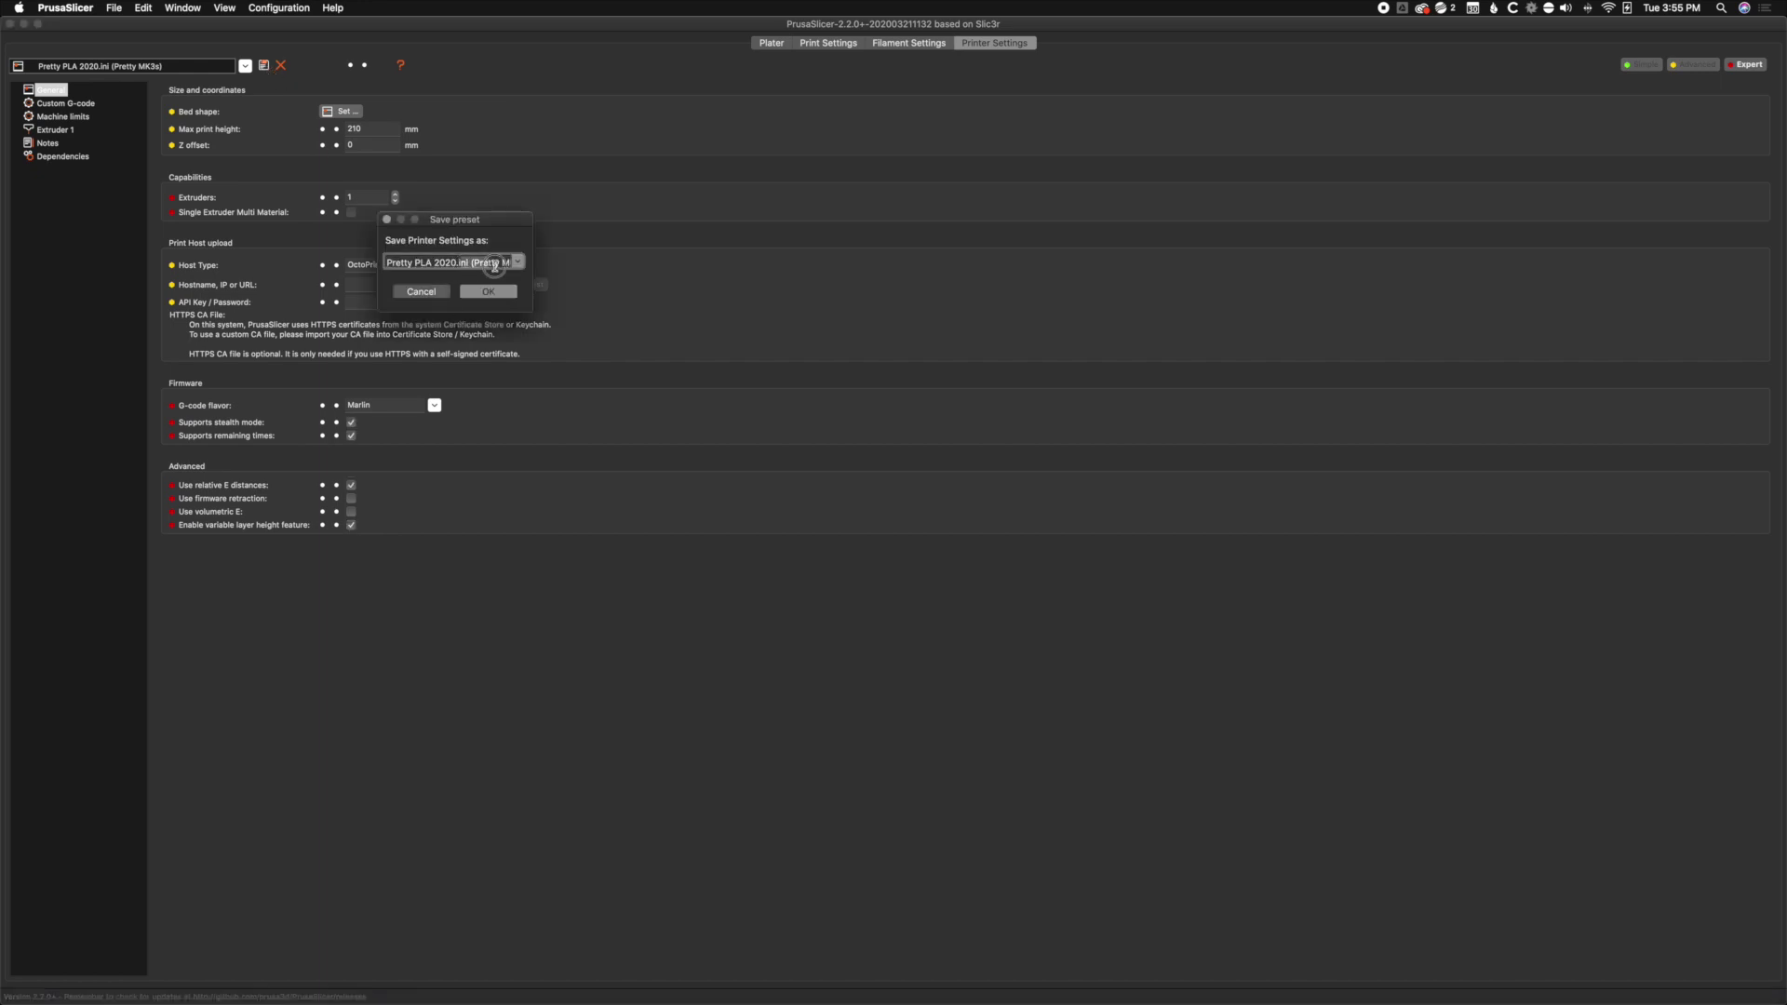
left_click(448, 261)
type("A")
key("super+a")
type("P")
left_click(503, 293)
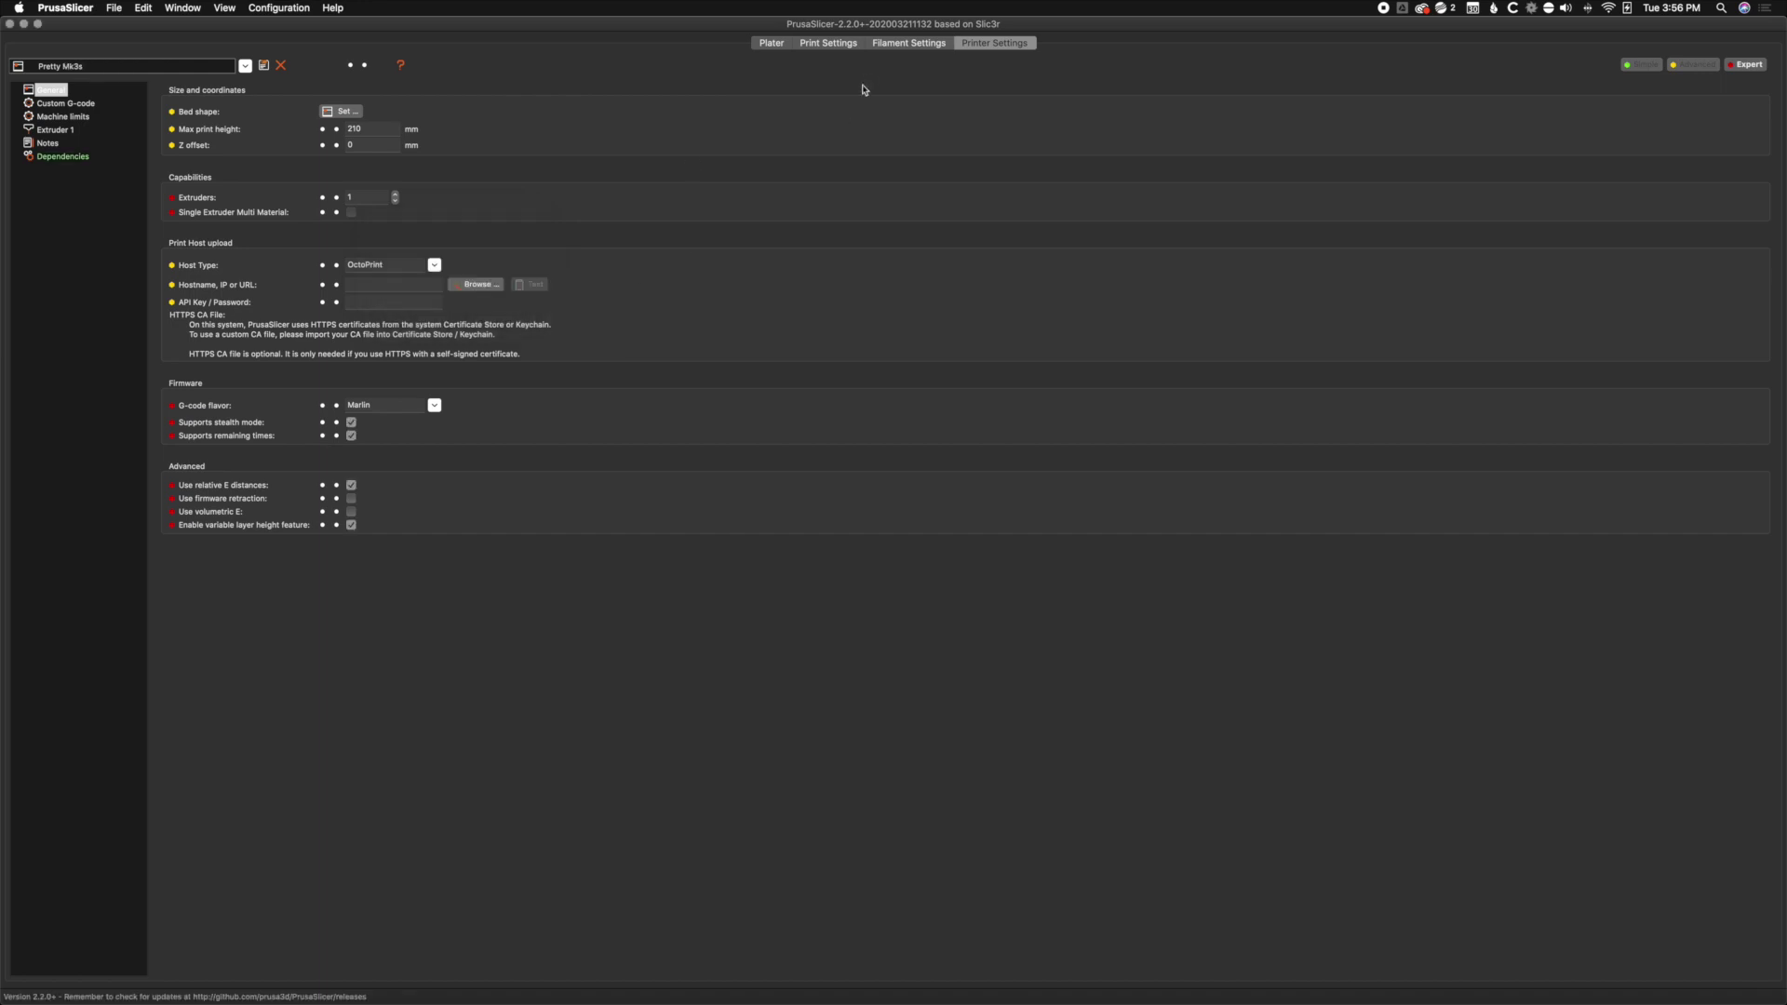
left_click(896, 47)
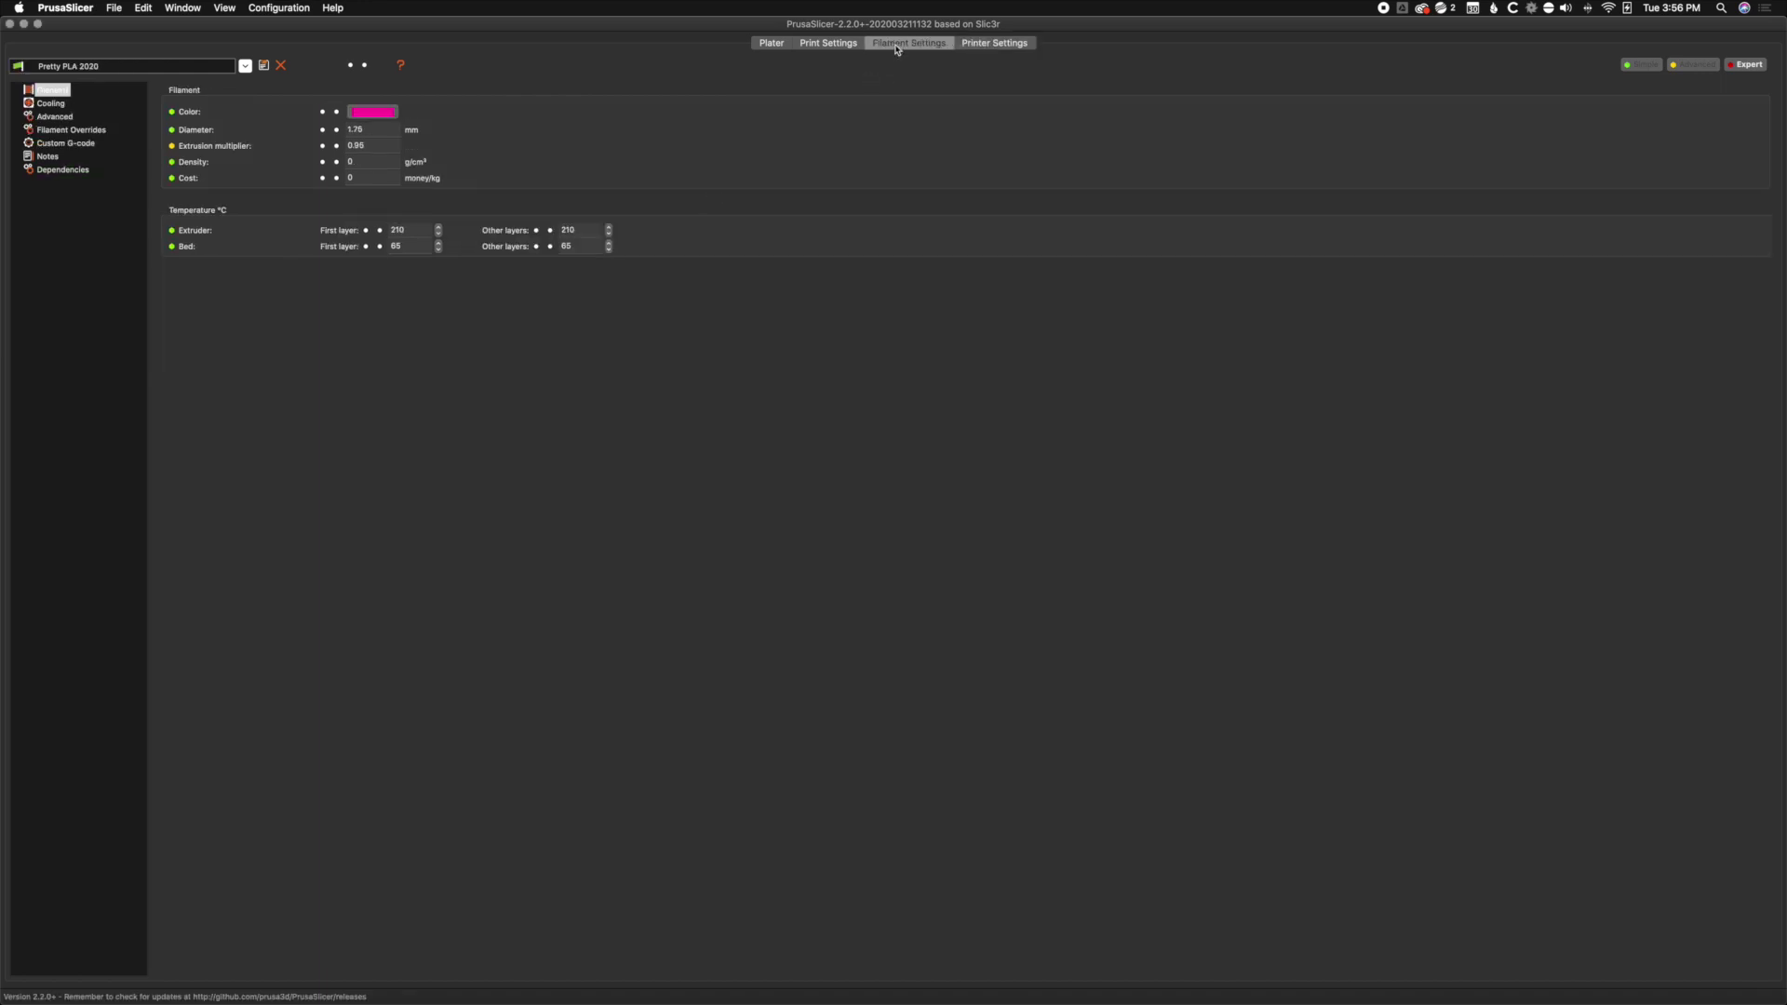
left_click(92, 130)
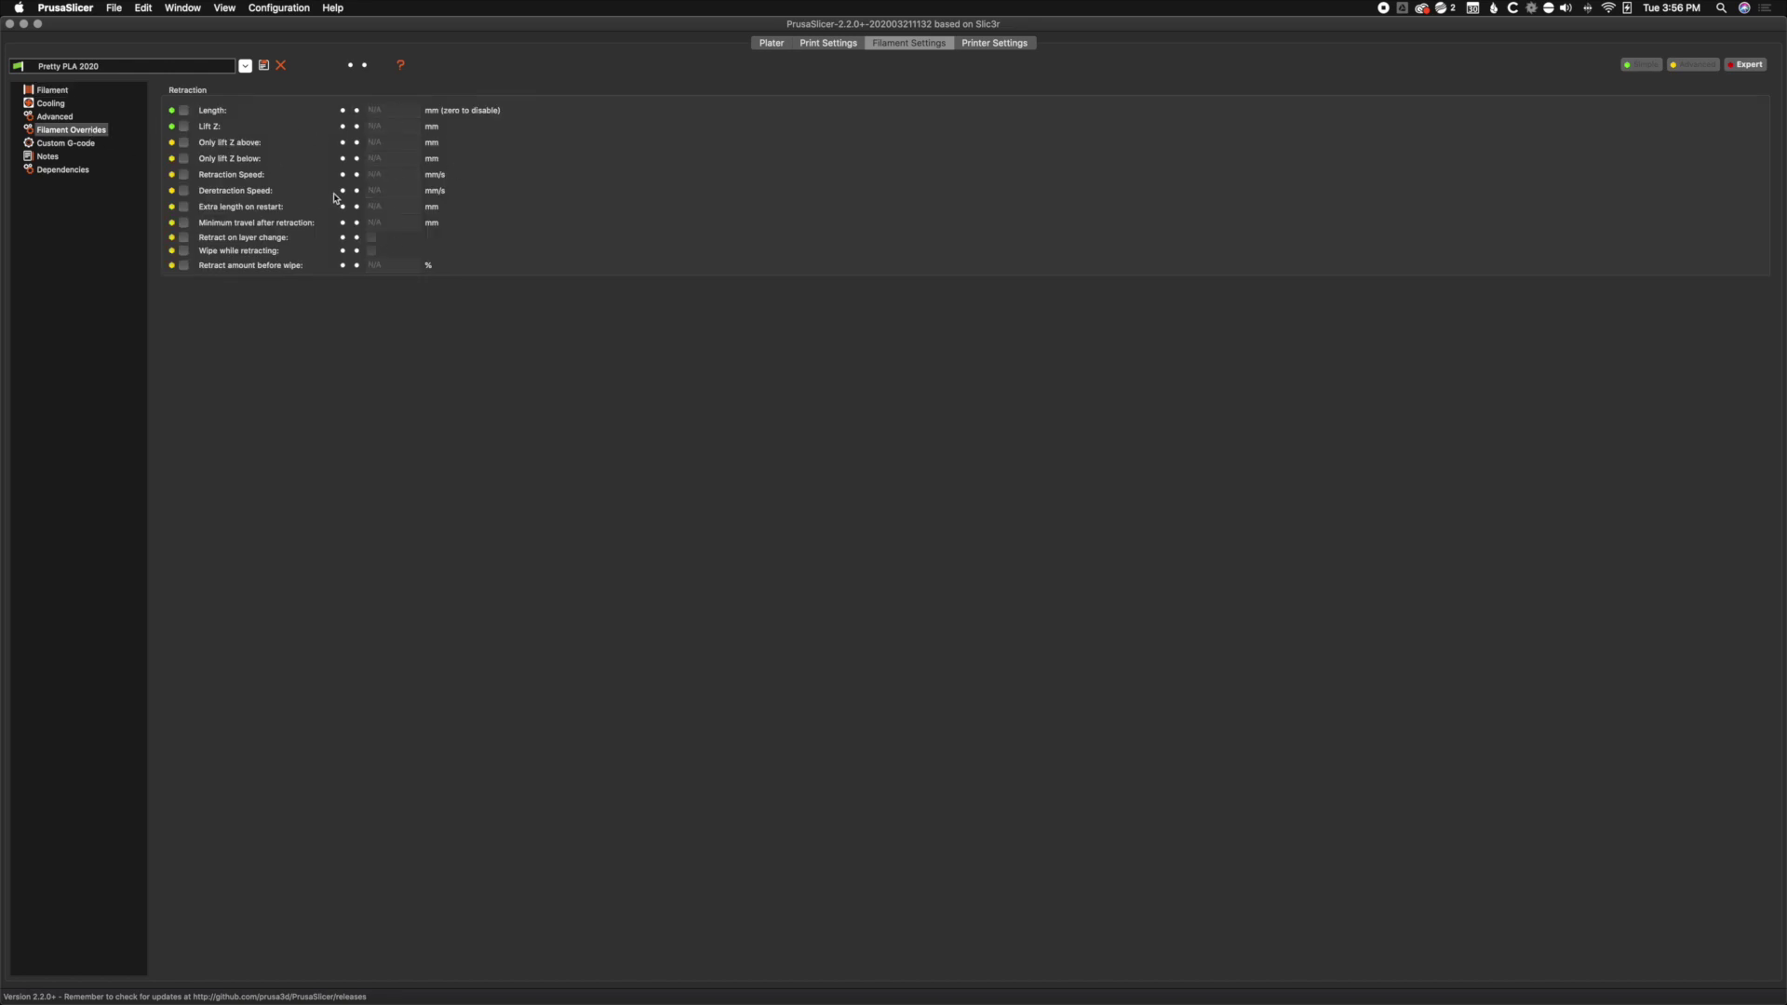
Step: Download Pretty PETG 2020.zip from the Stock Prusa Profiles folder on GitHub
key("ctrl+Left")
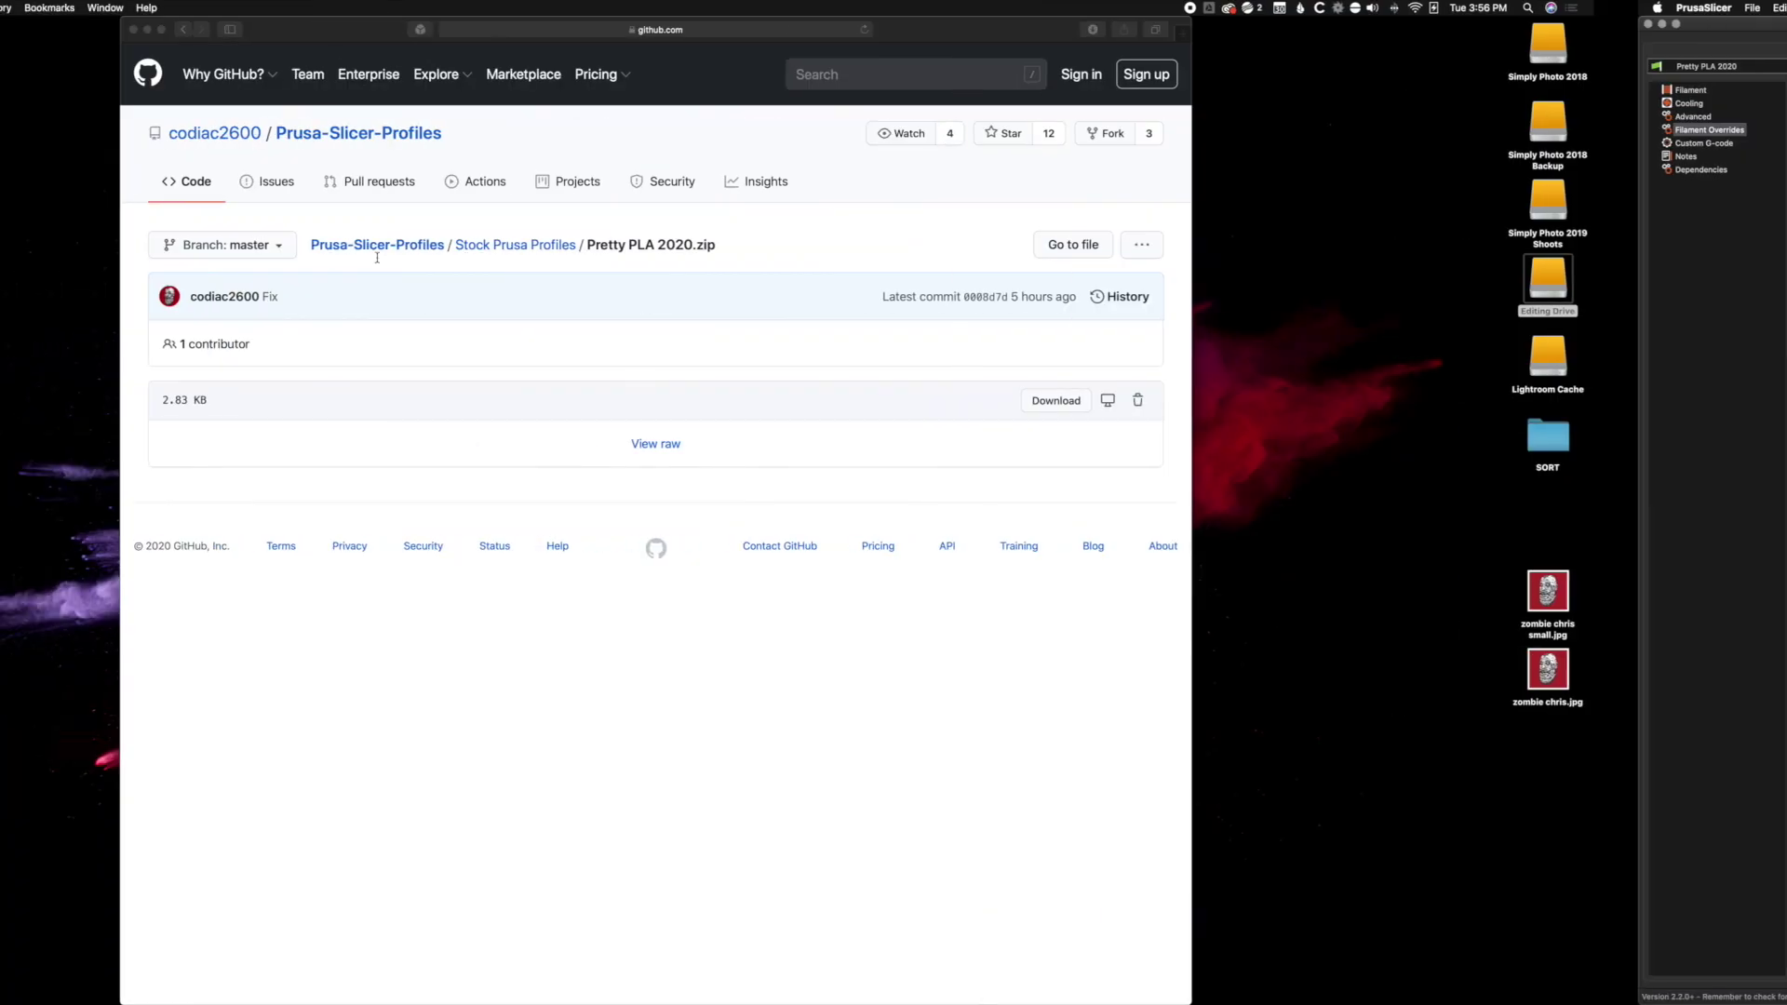
left_click(715, 247)
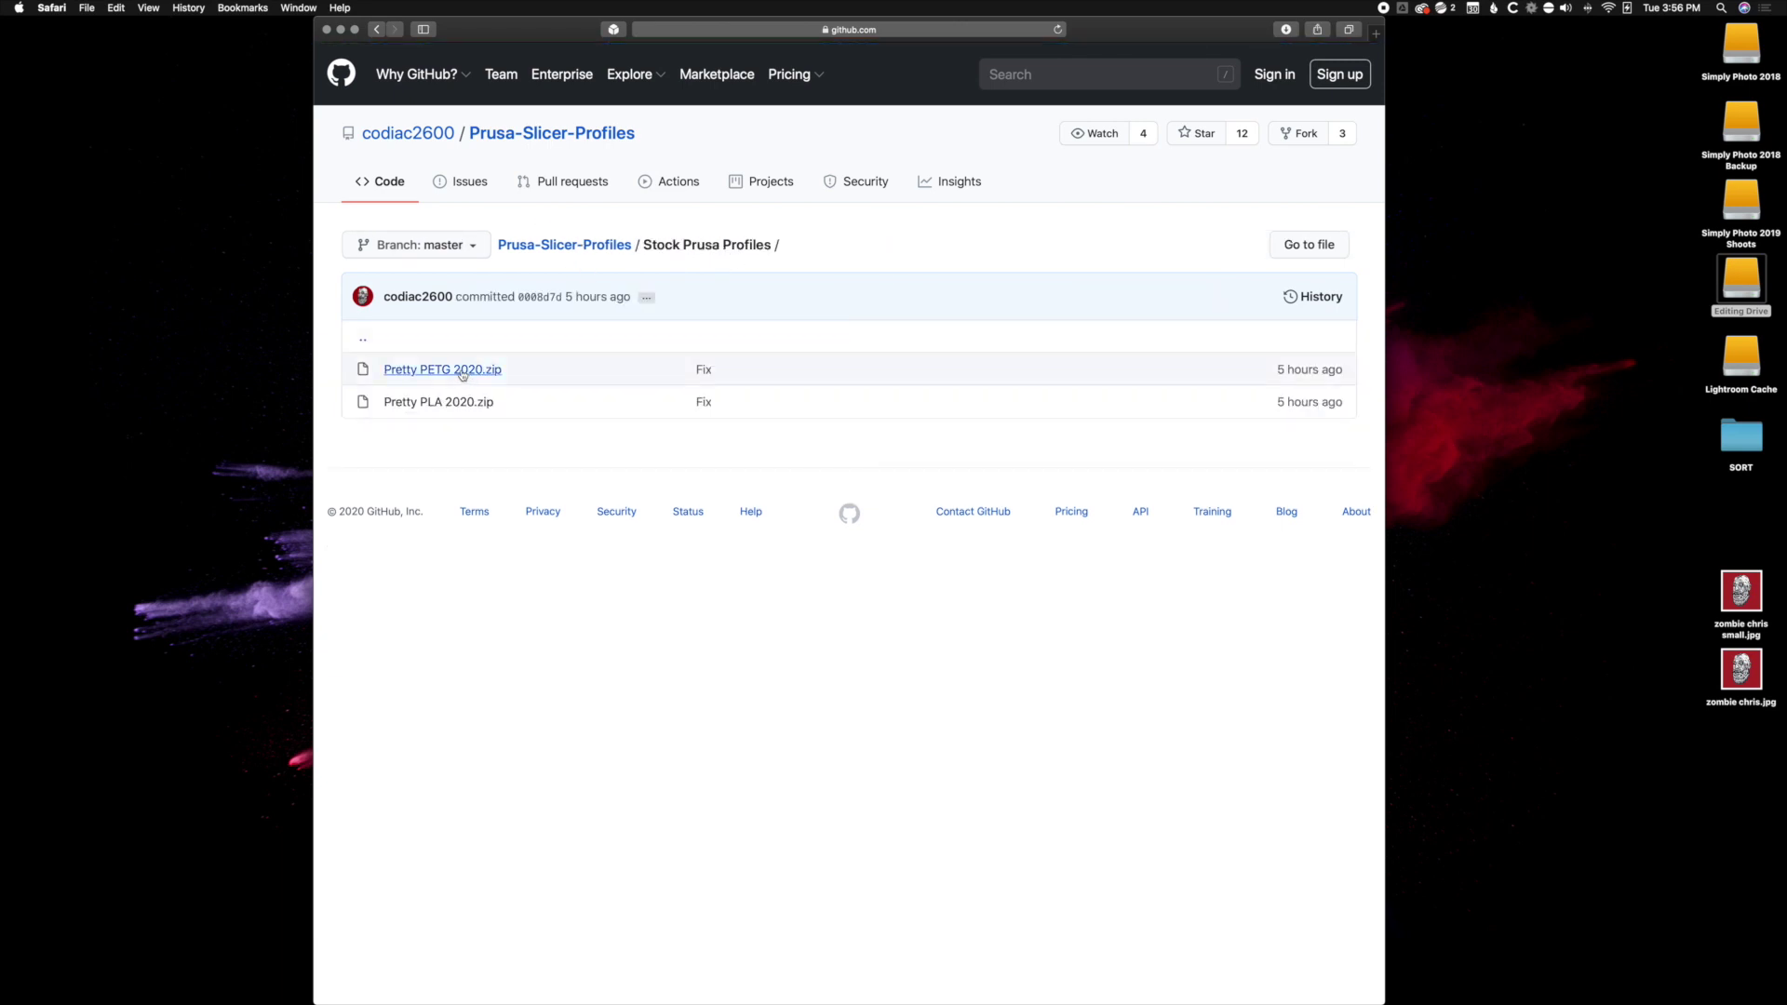
left_click(462, 370)
left_click(1248, 401)
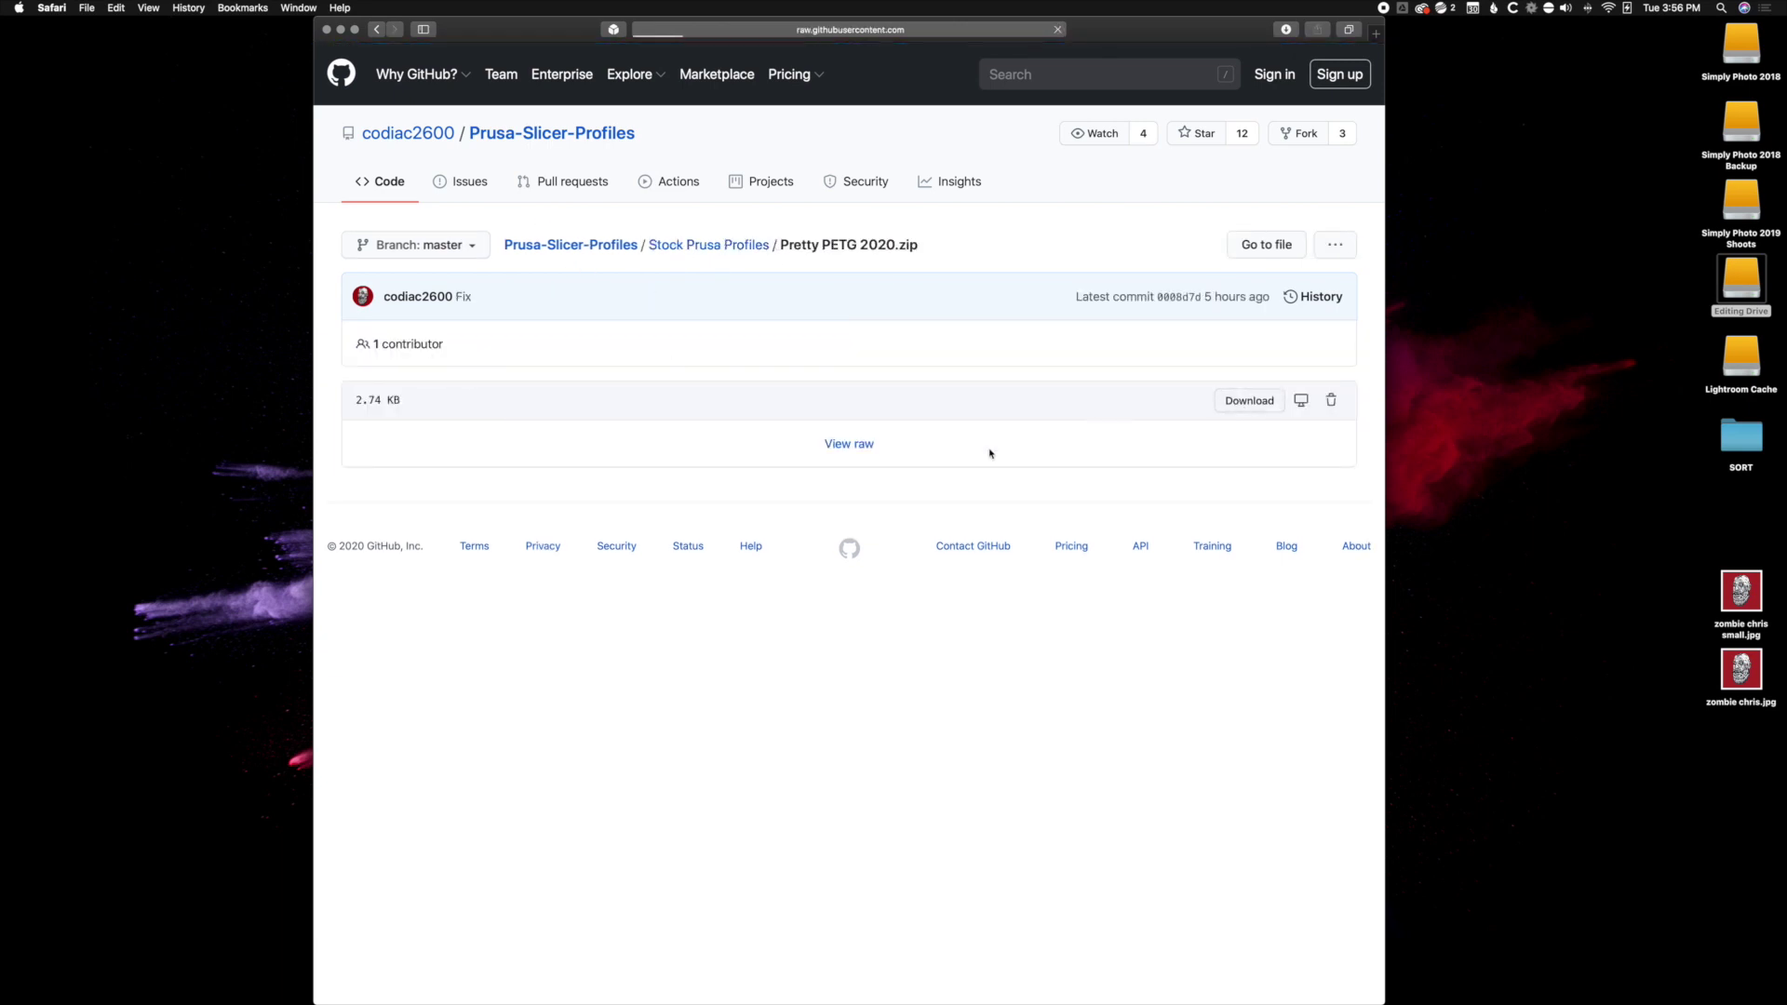
Step: Bring PrusaSlicer back by opening Pretty PLA 2020.ini from the Dock's Downloads stack
mouse_move(22, 864)
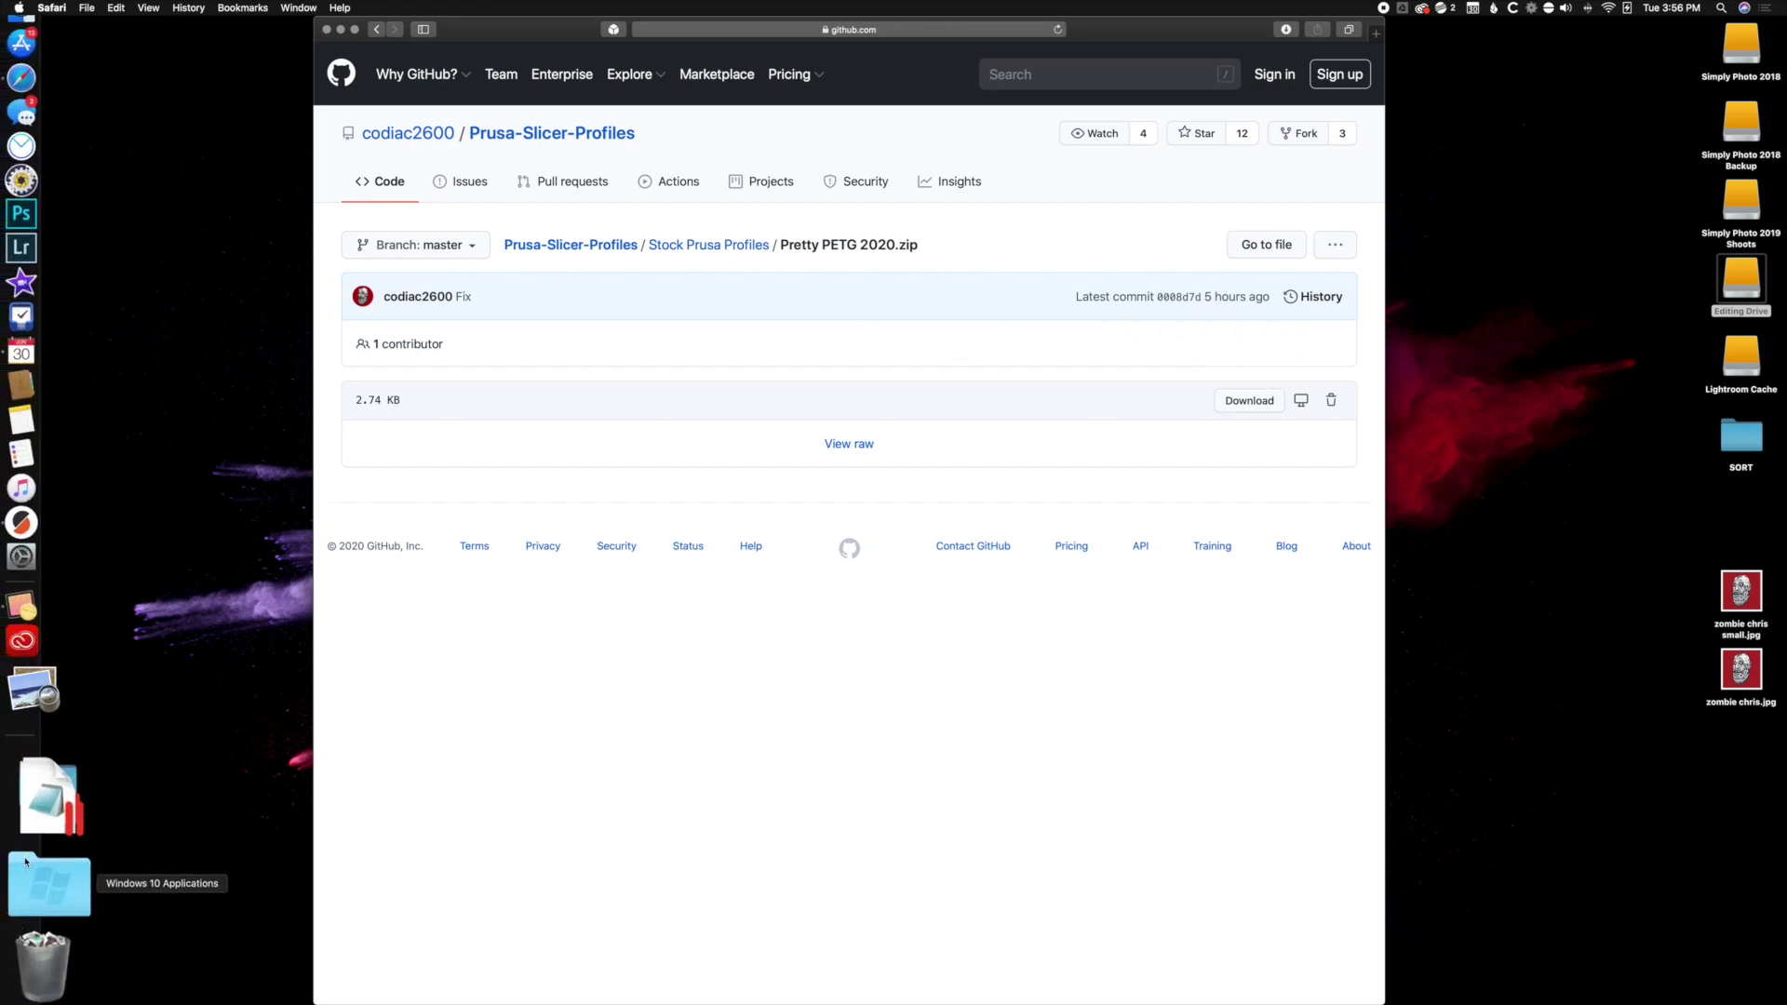
left_click(38, 824)
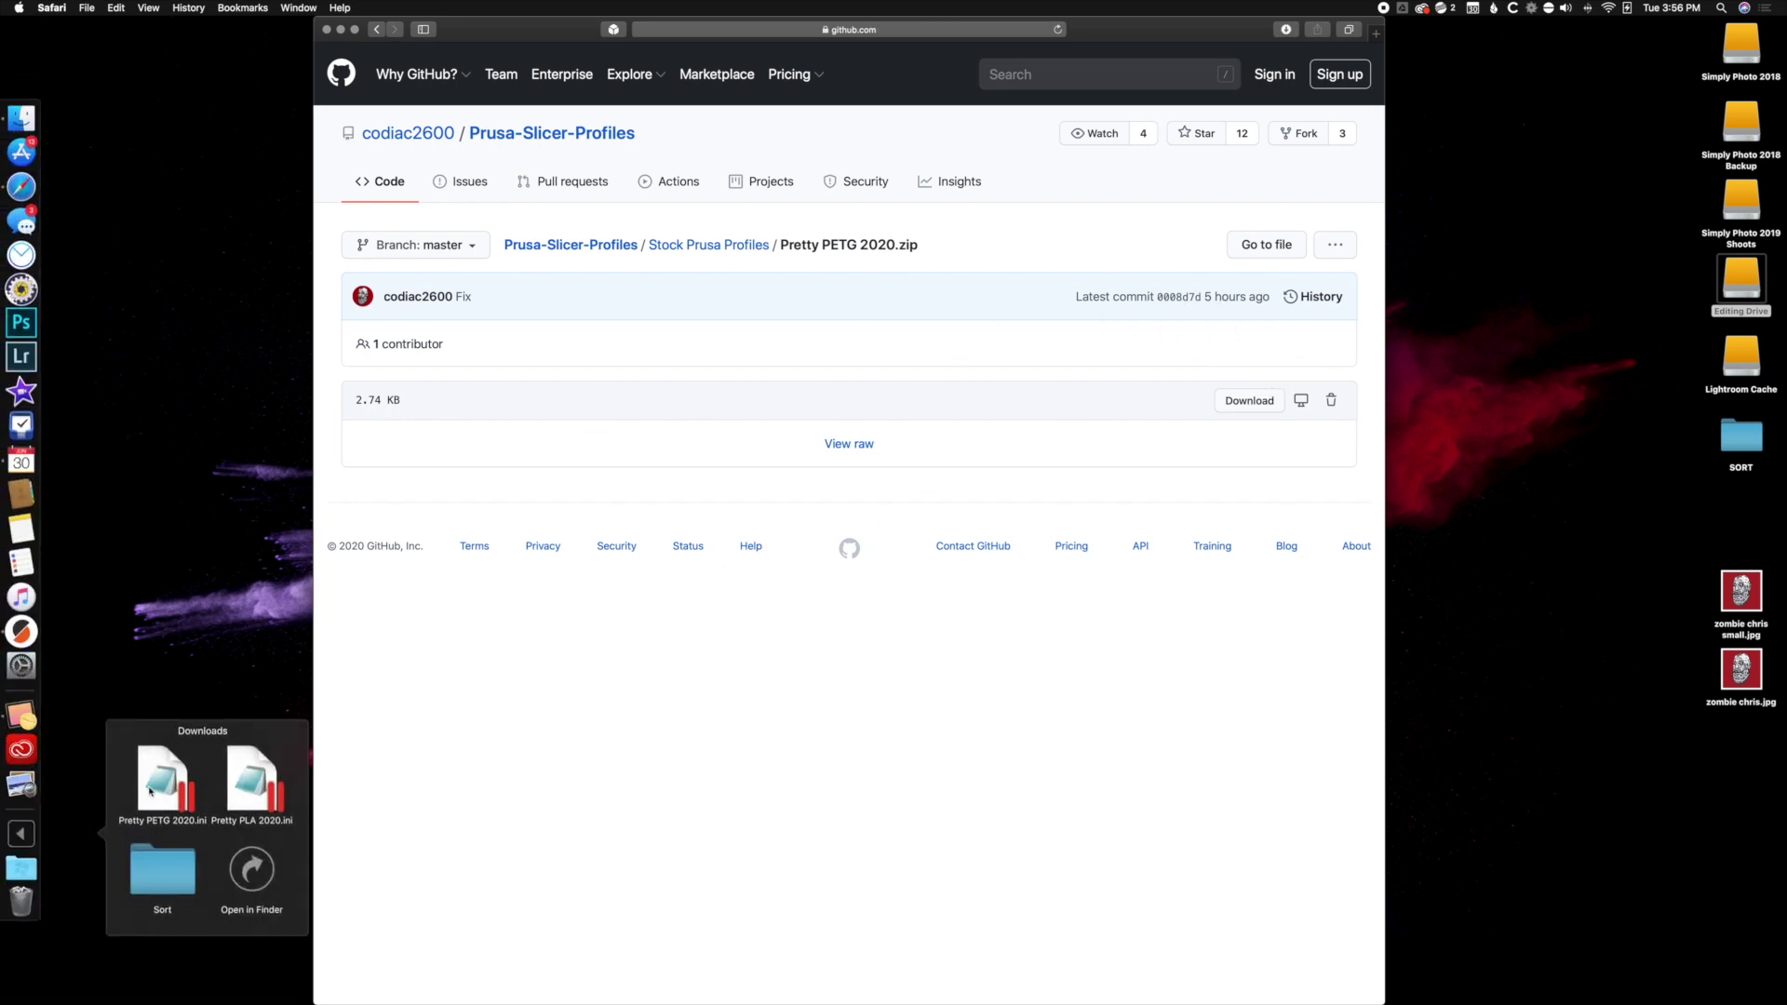
left_click(223, 791)
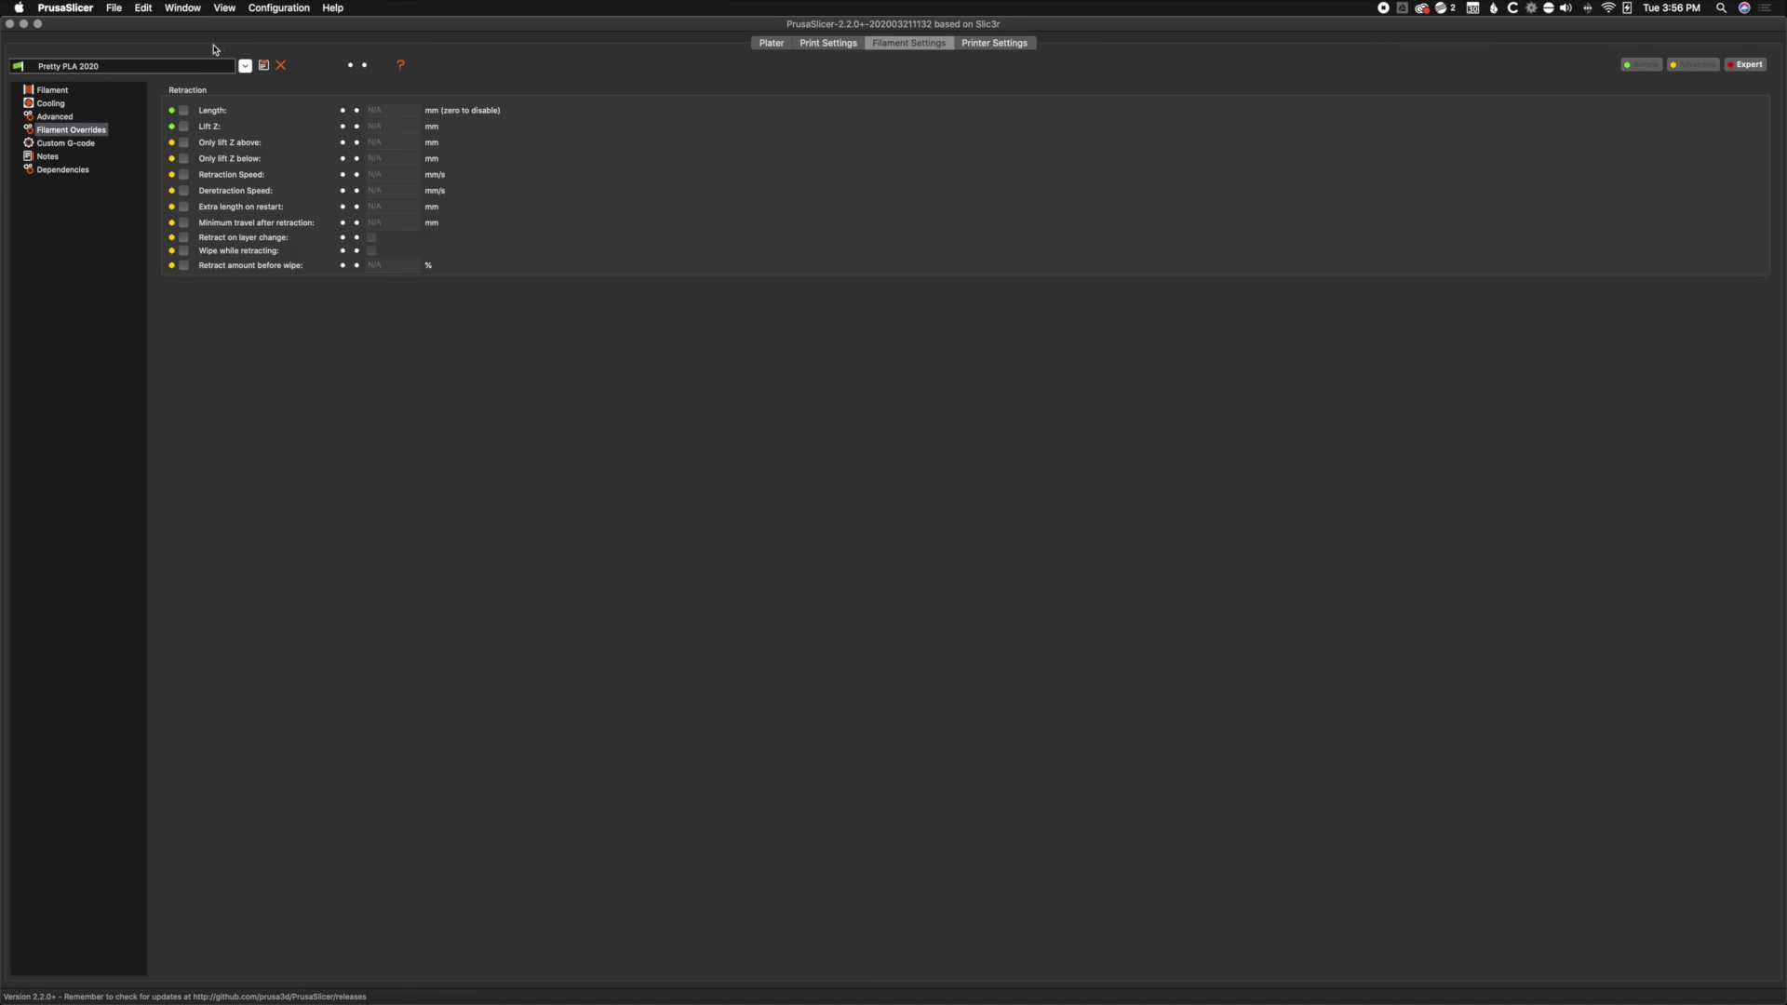
Step: Import Pretty PETG 2020.ini from Downloads using File > Import > Import Config
left_click(113, 7)
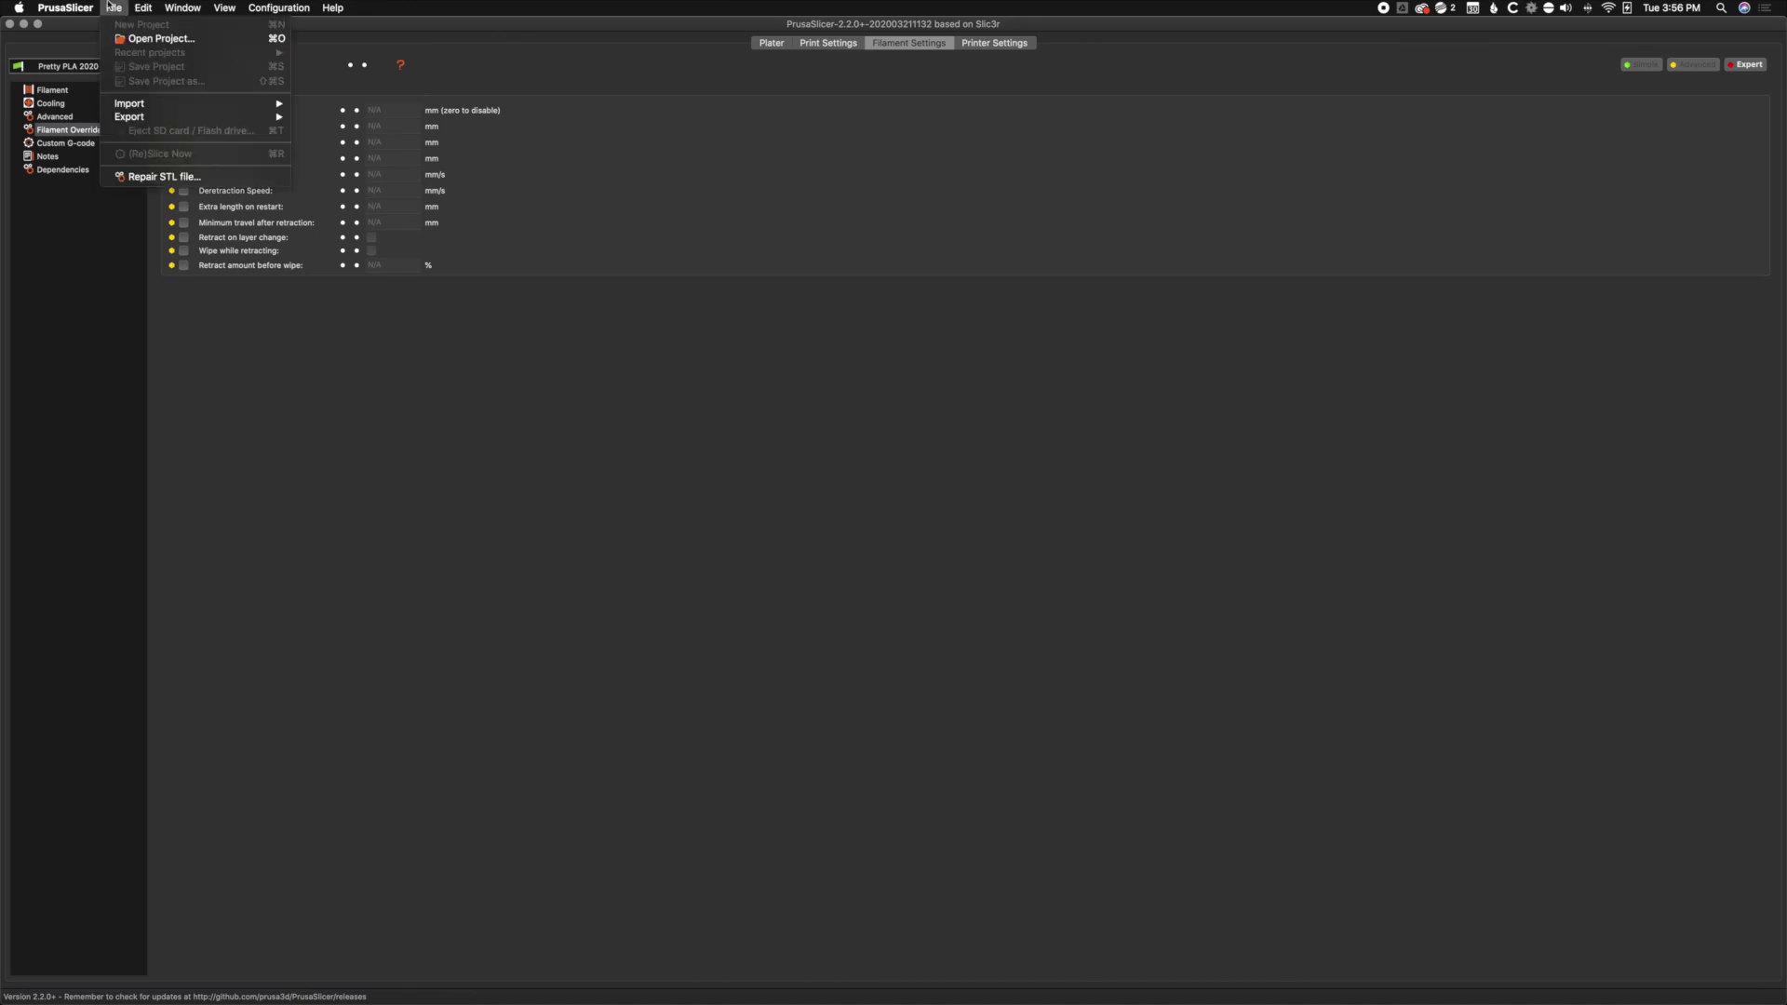
mouse_move(190, 104)
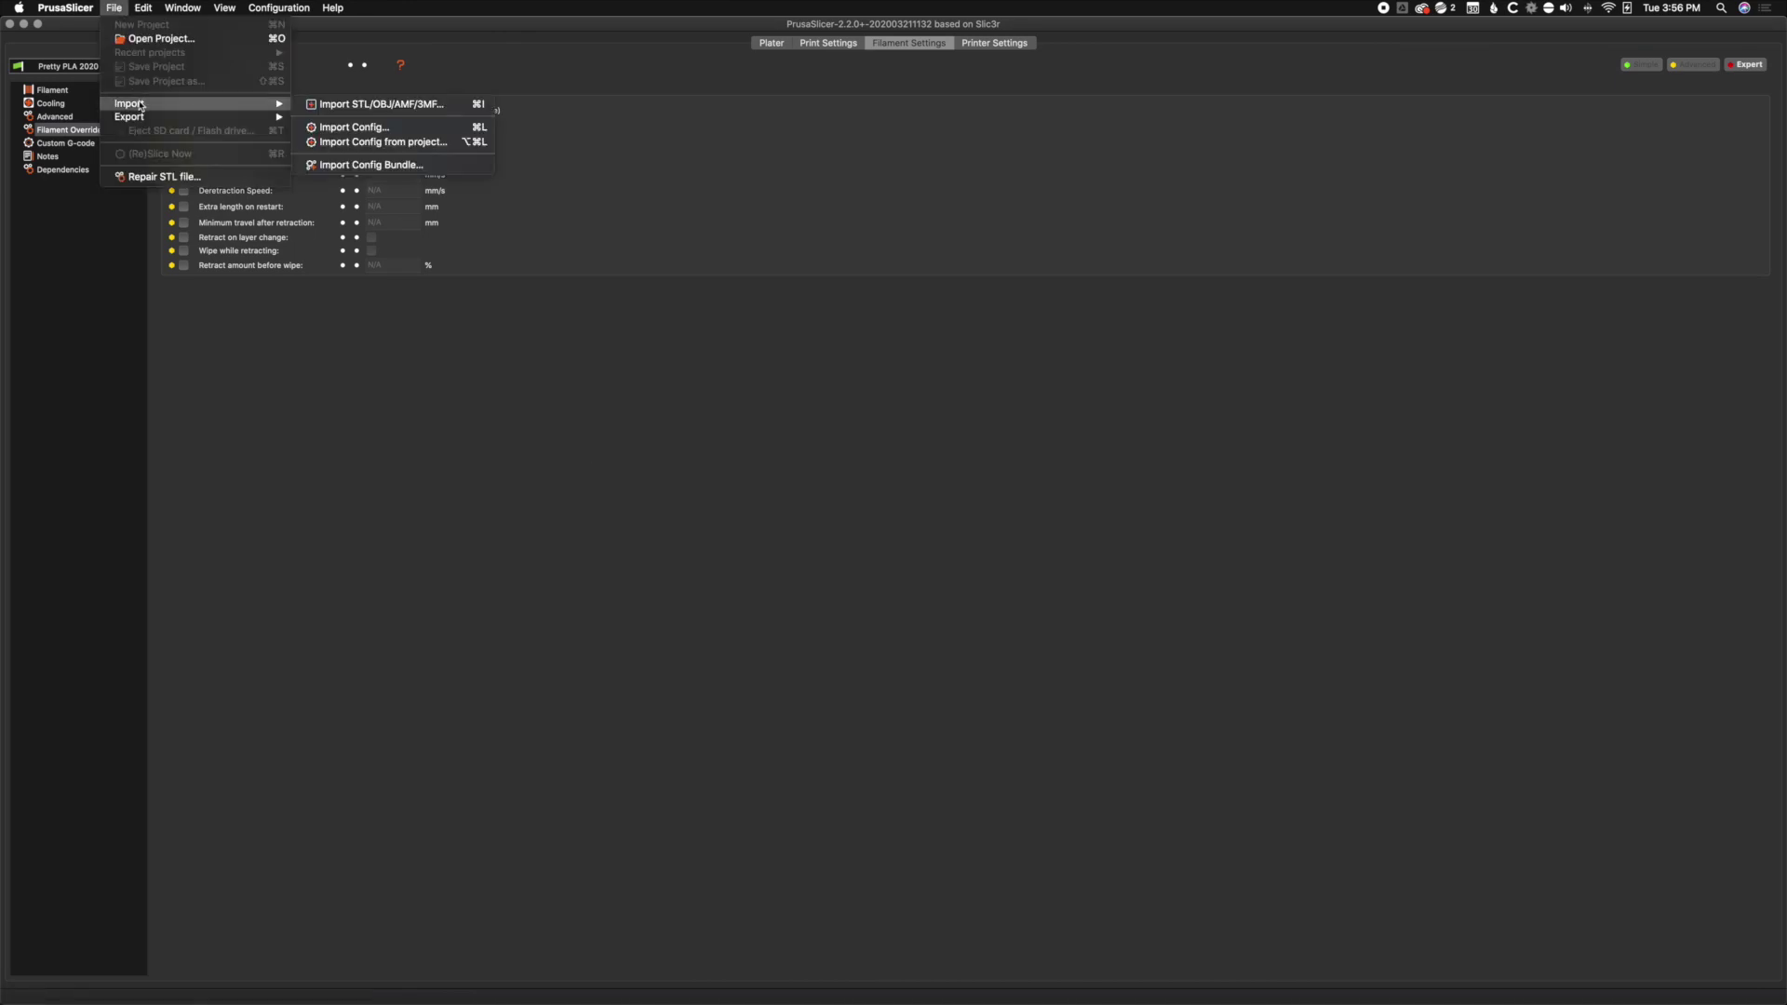
left_click(359, 129)
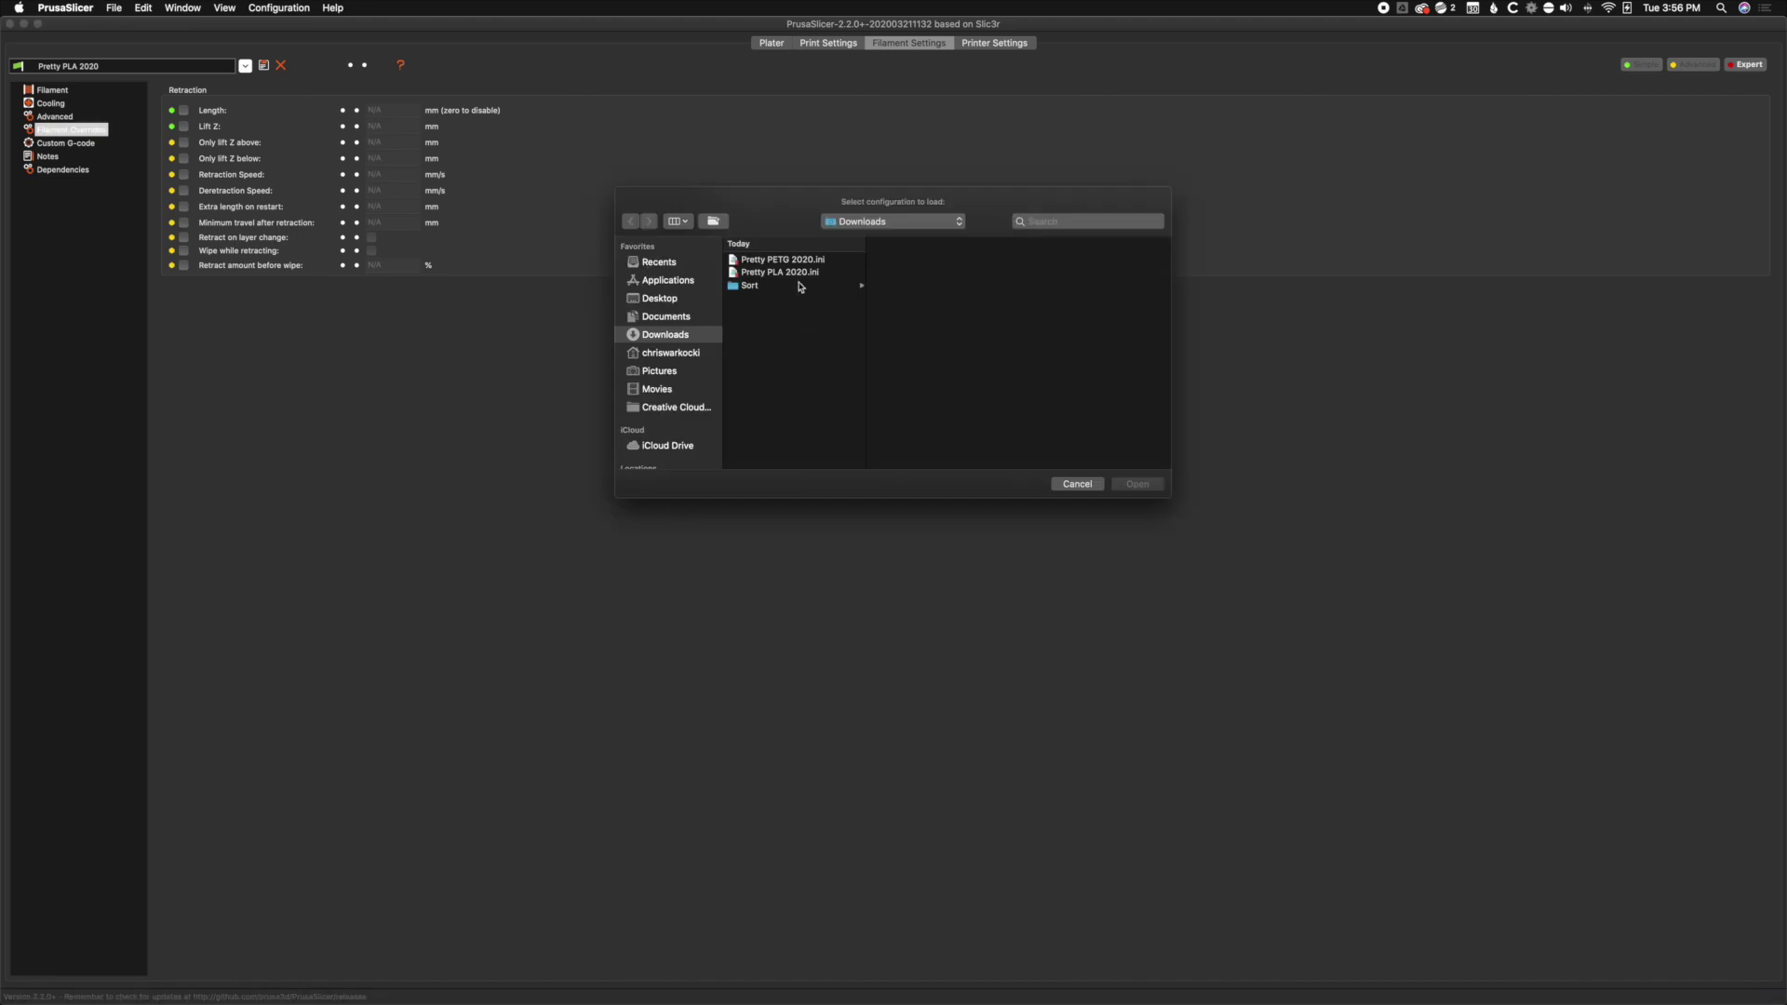
left_click(779, 260)
left_click(1137, 483)
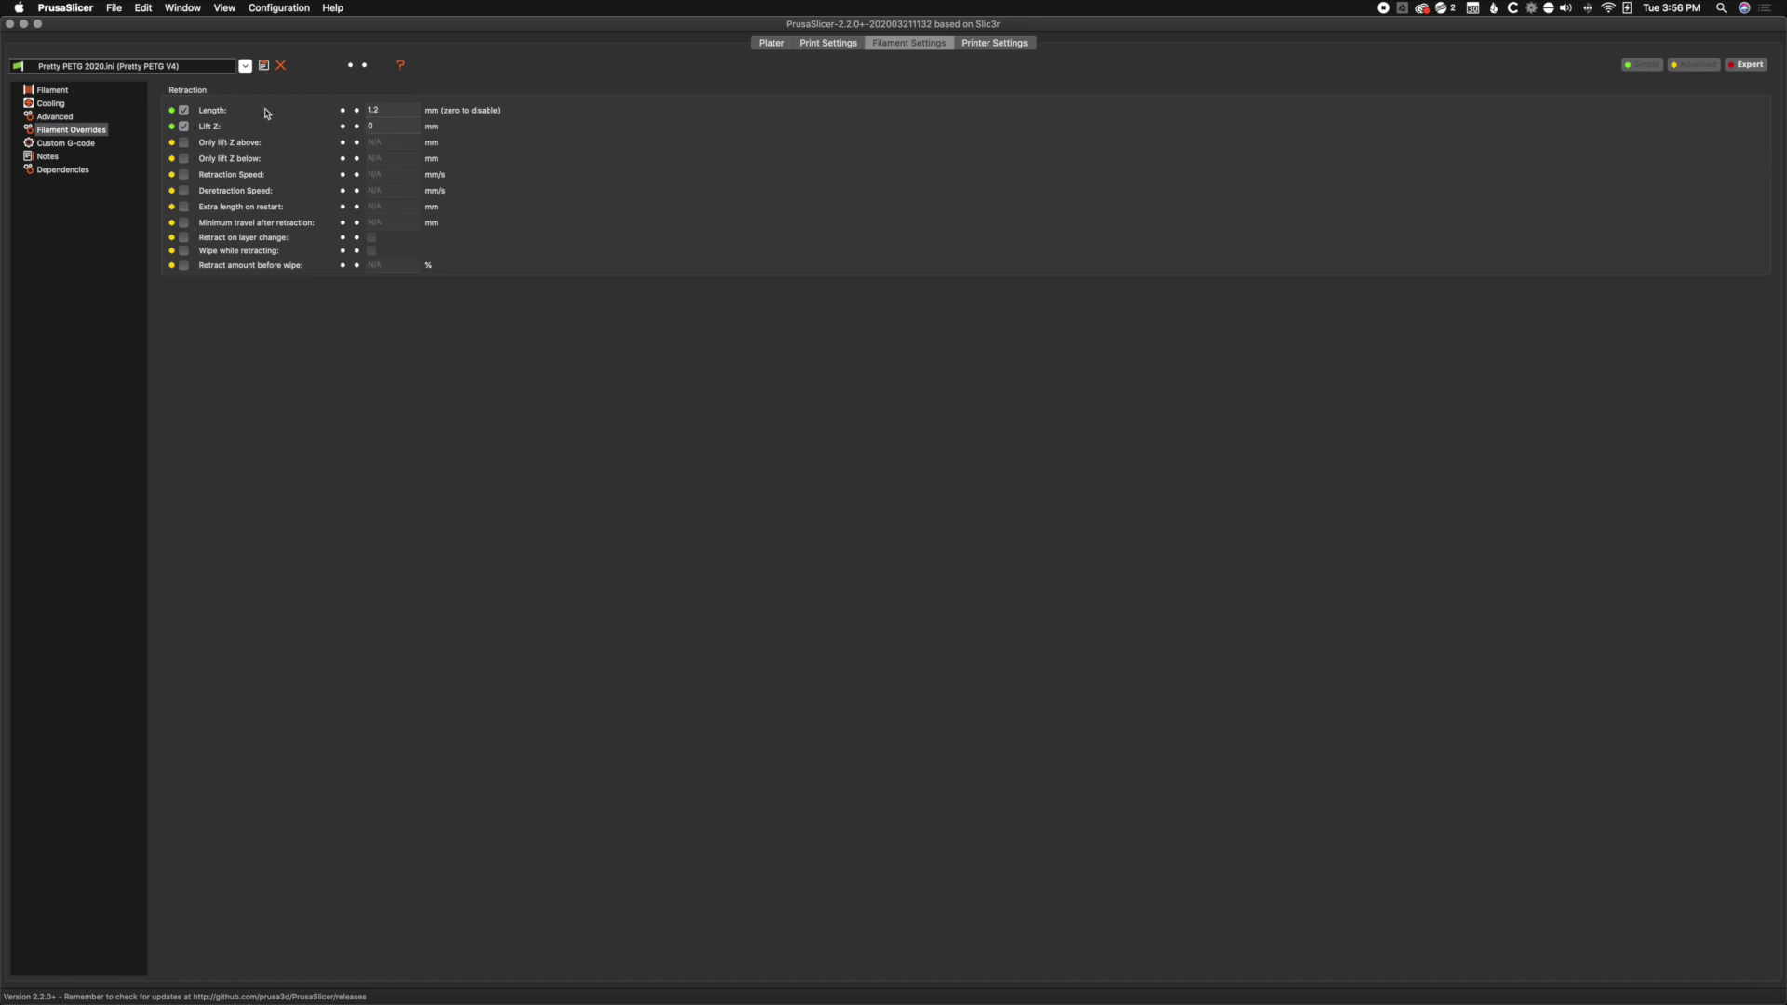
Step: Review the printer's Extruder 1 settings, then save the filament preset as 'Pretty PETG 2020'
left_click(991, 43)
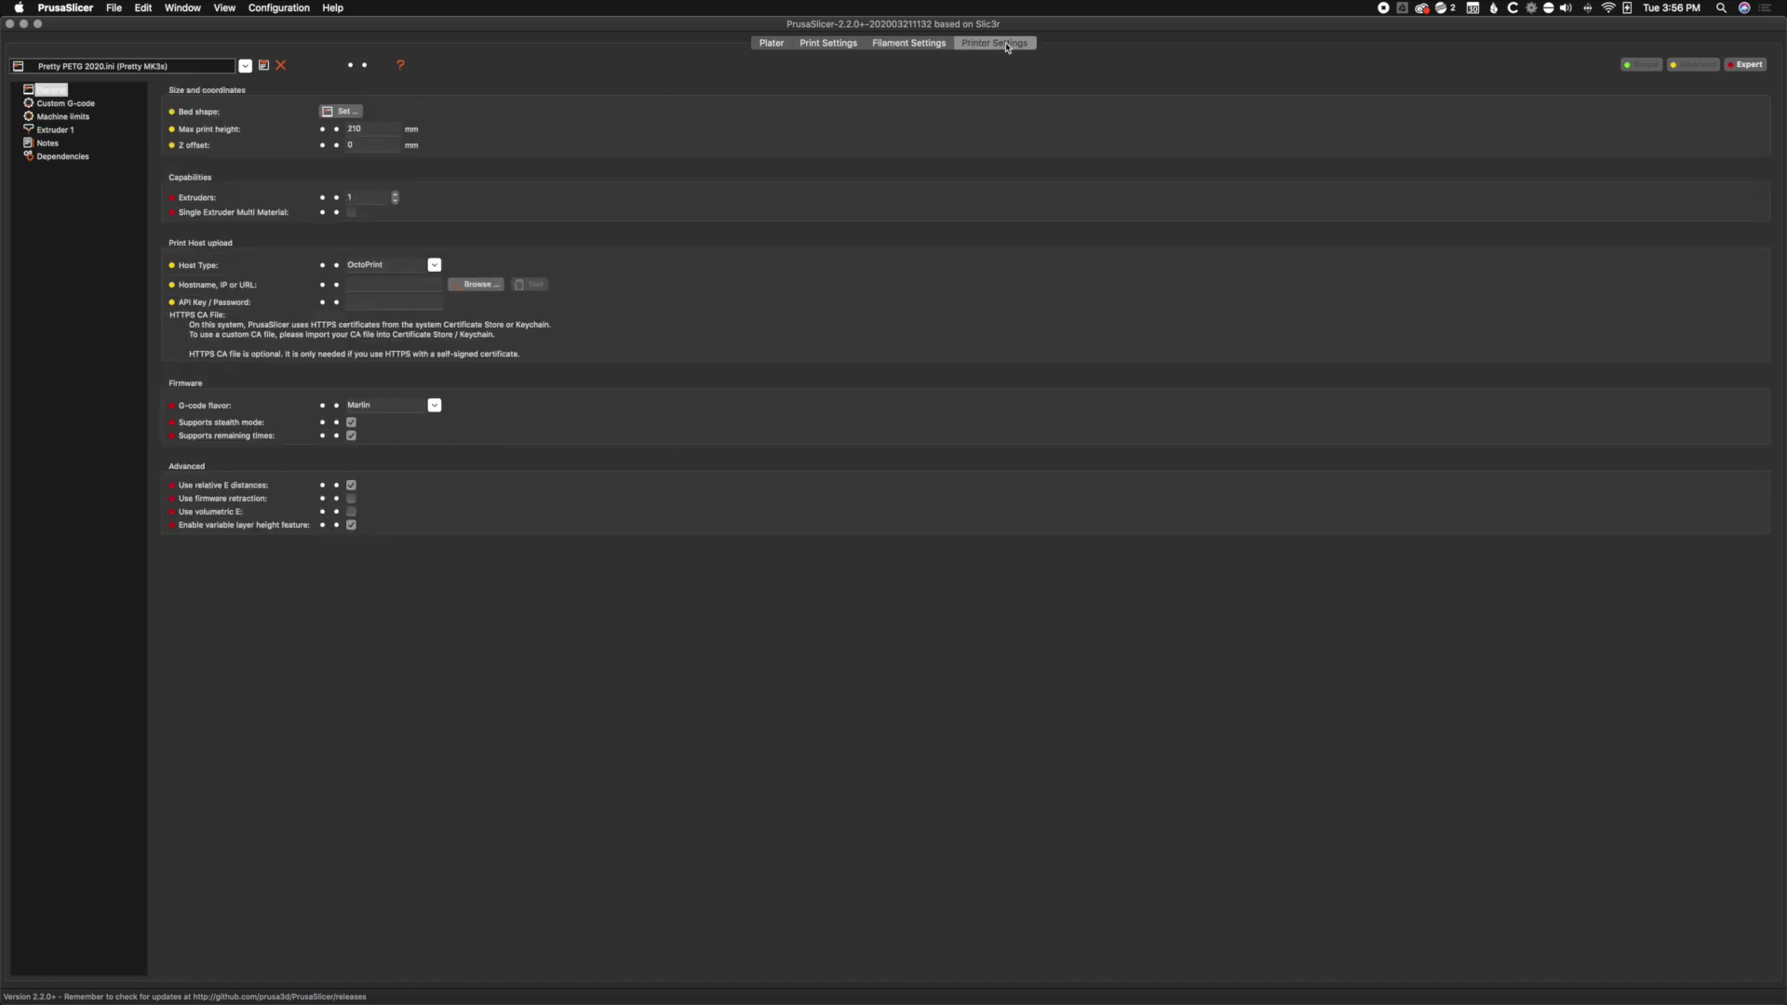
left_click(68, 132)
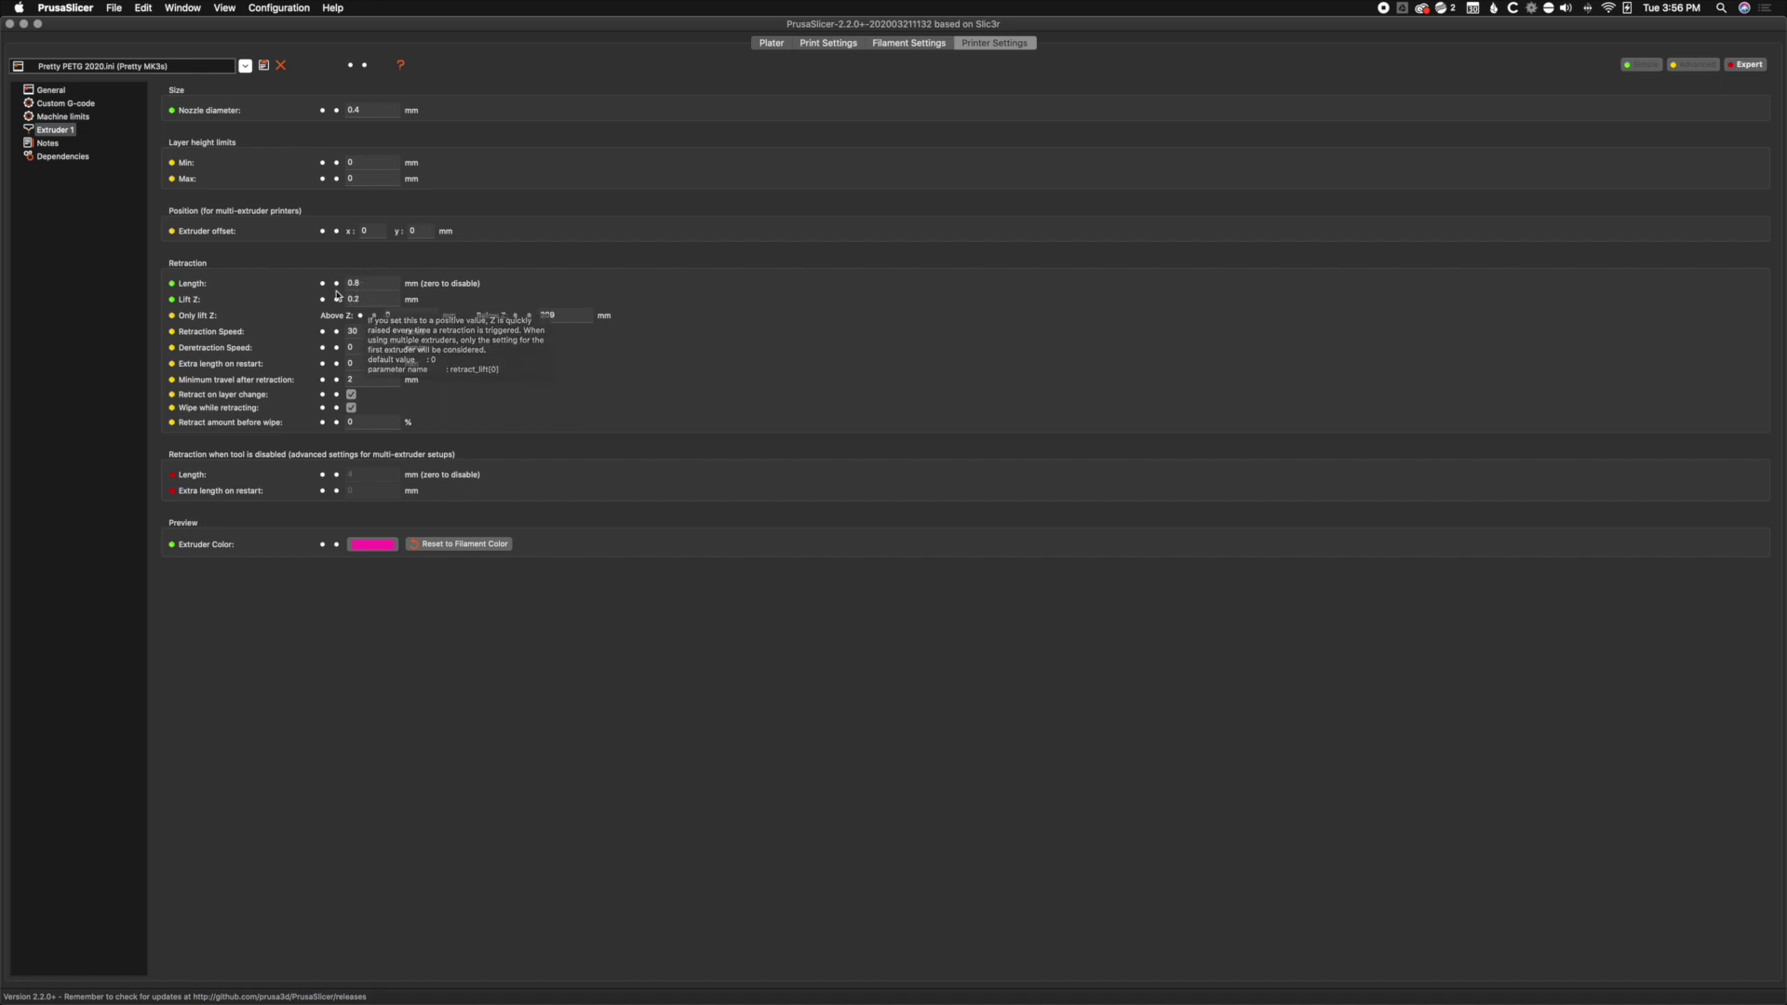
left_click(913, 46)
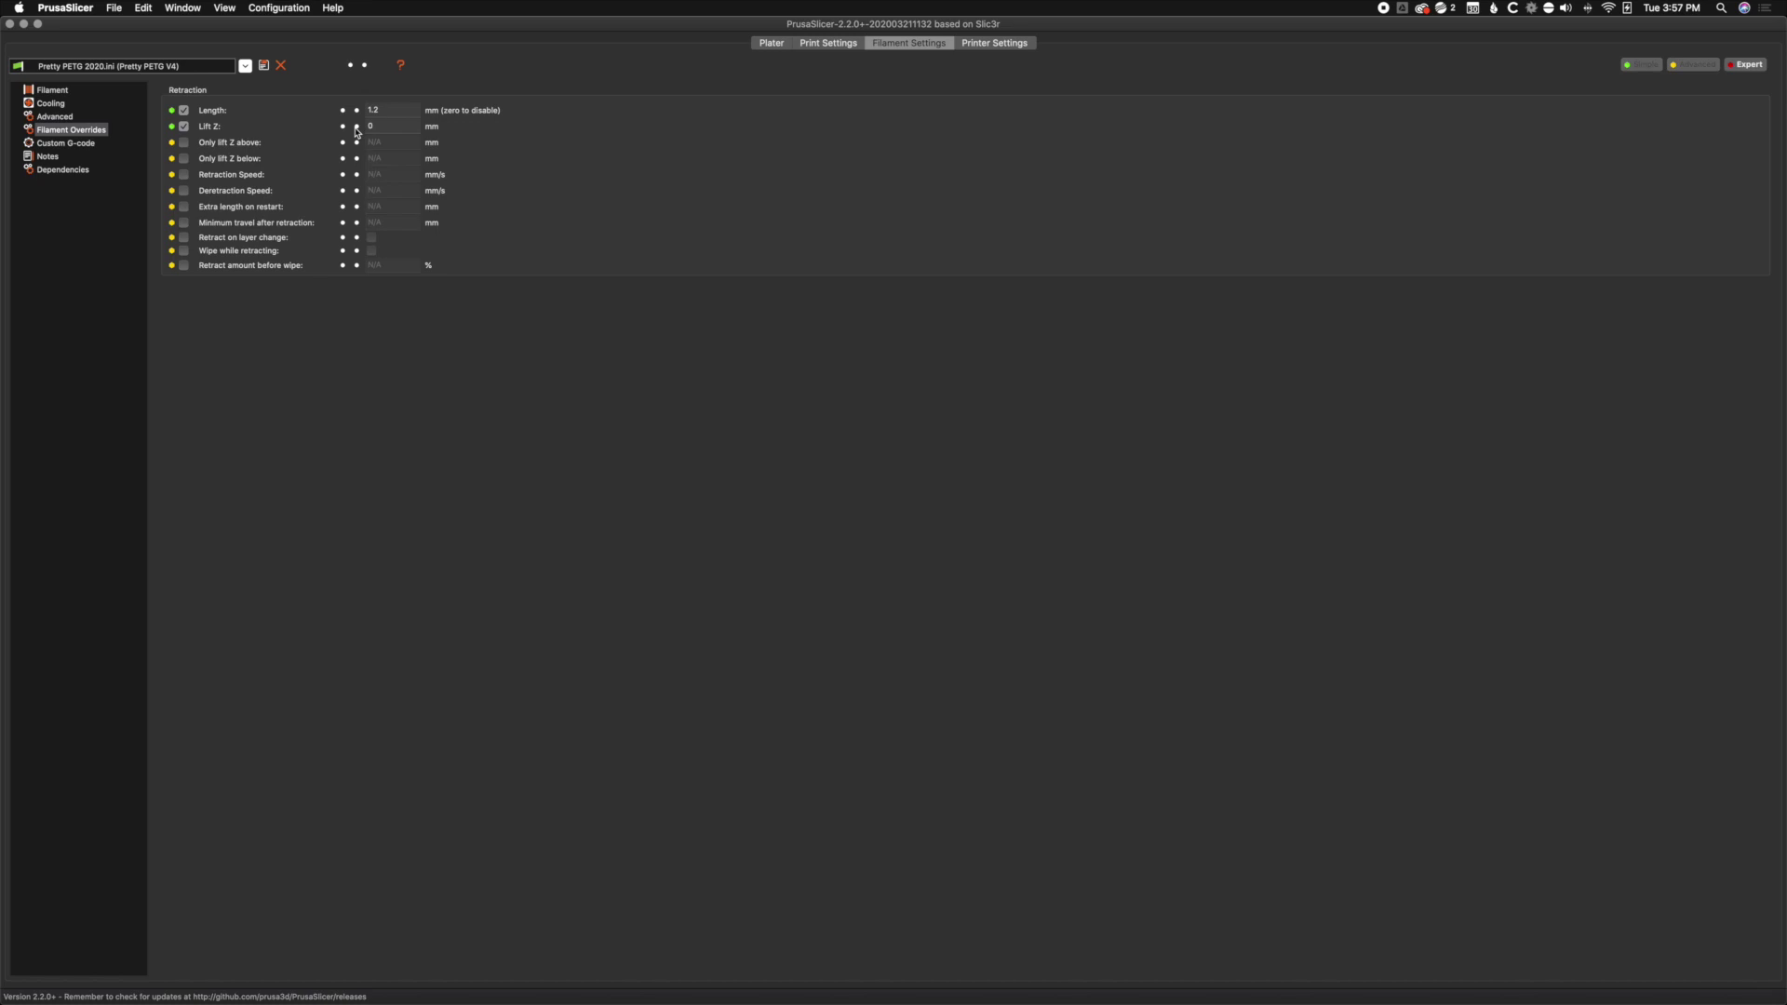
left_click(264, 66)
left_click(462, 263)
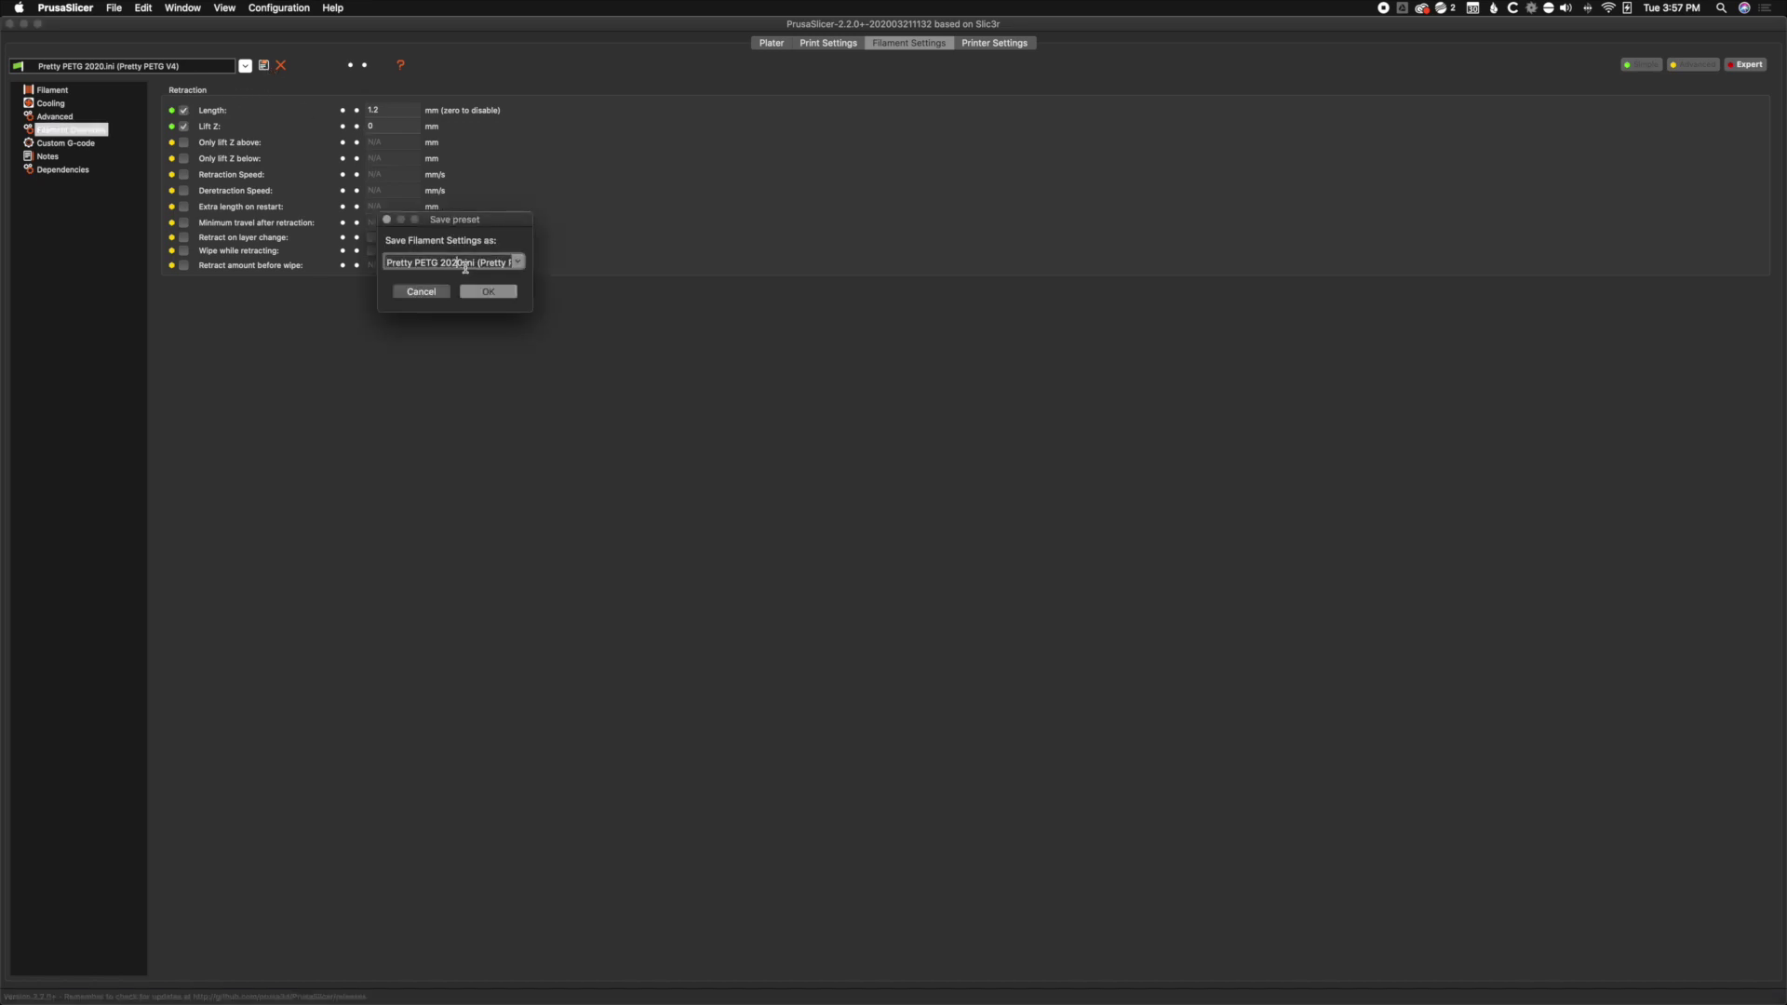
left_click_drag(463, 263, 582, 263)
key("BackSpace")
left_click(489, 291)
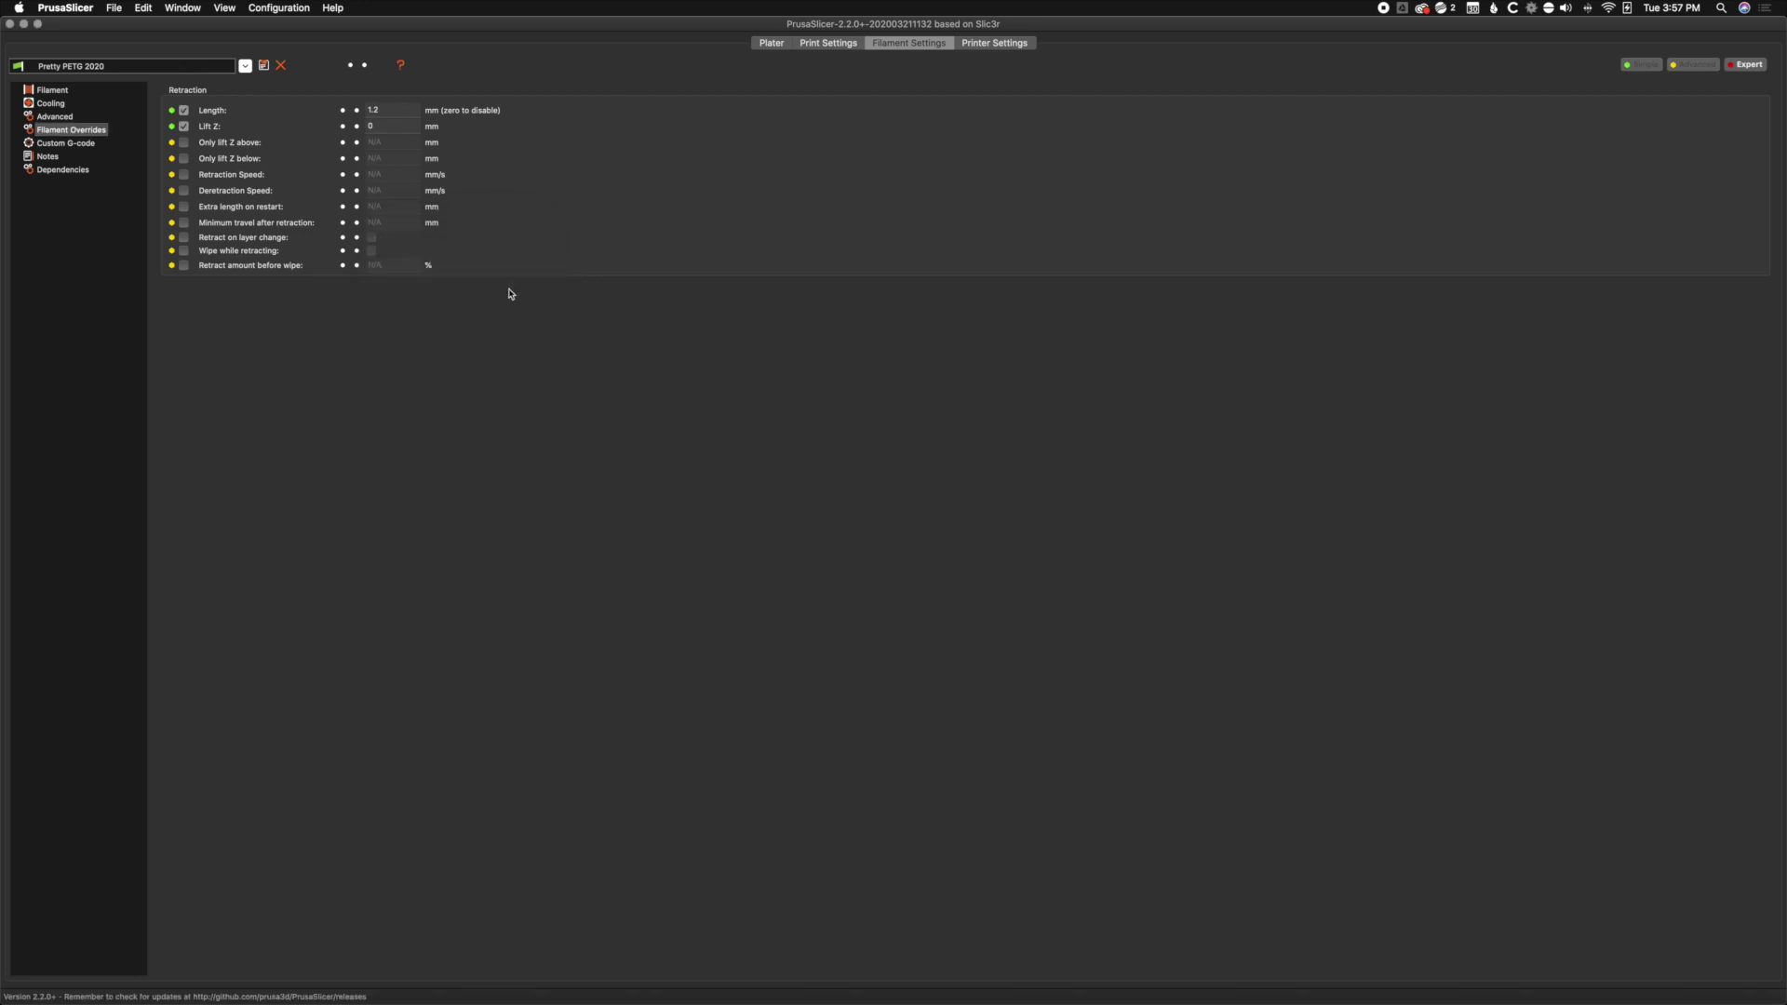
Step: Save the print settings as preset 'Pretty PETG 2020', deleting the leftover name suffix
left_click(827, 43)
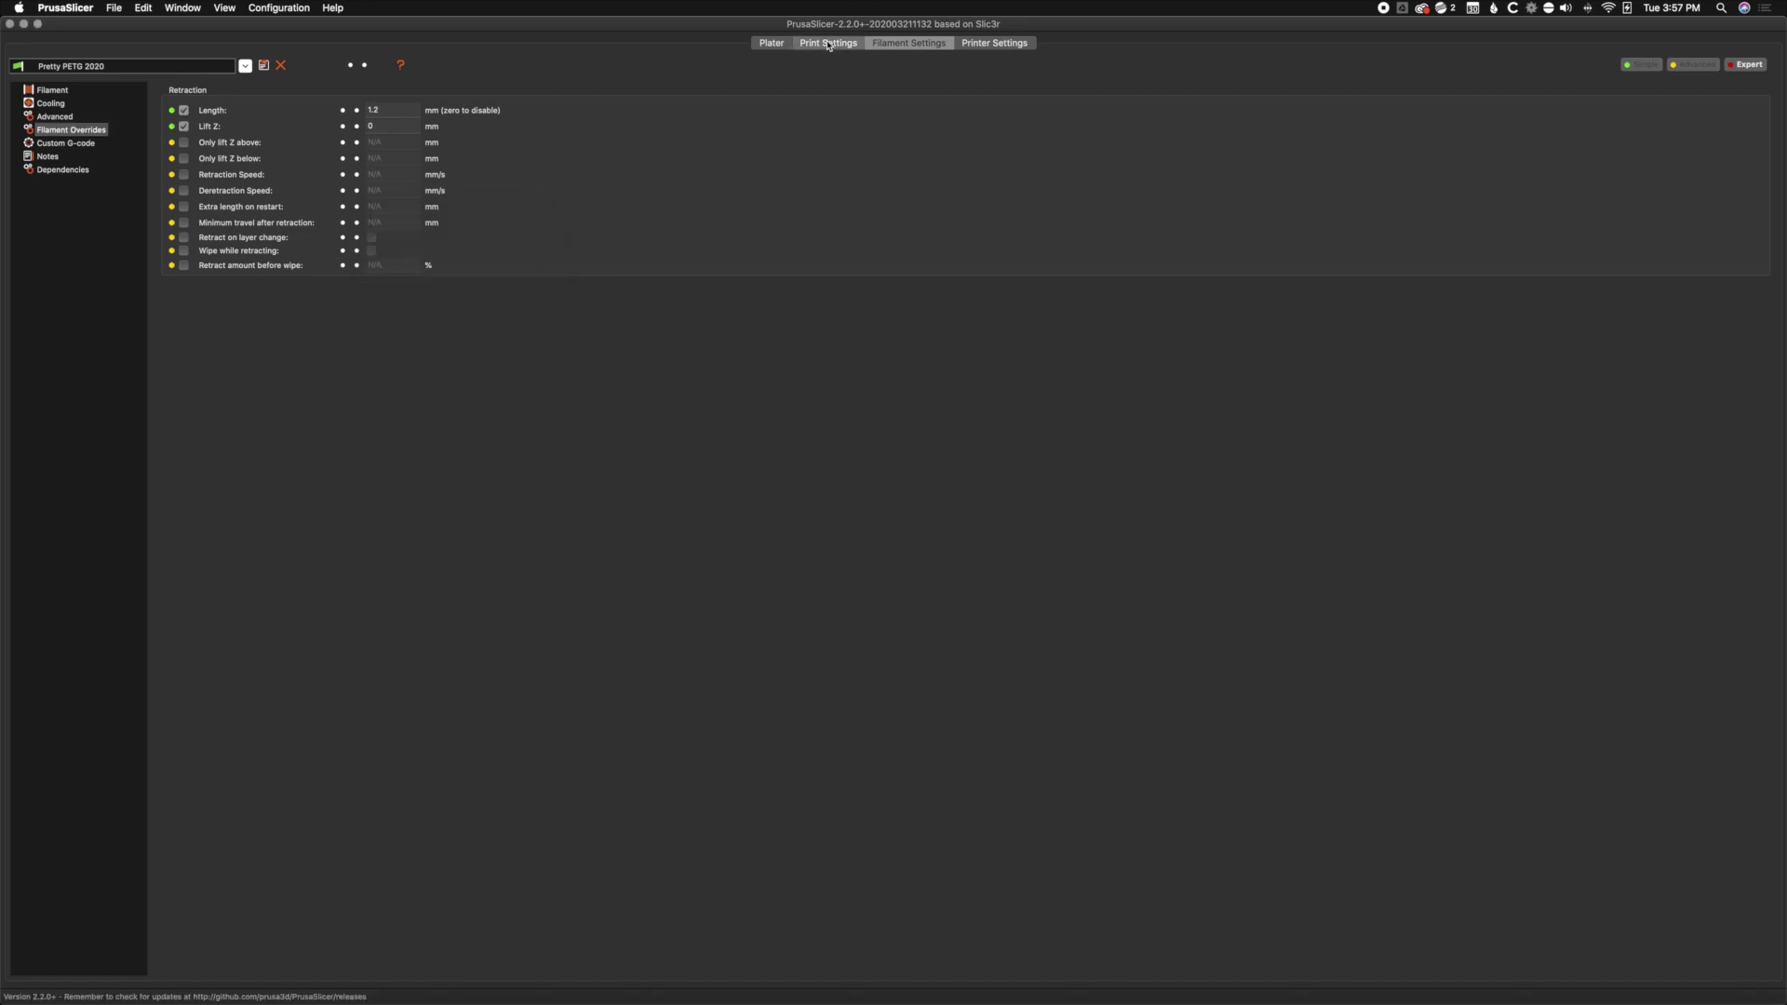
left_click(262, 67)
left_click(472, 260)
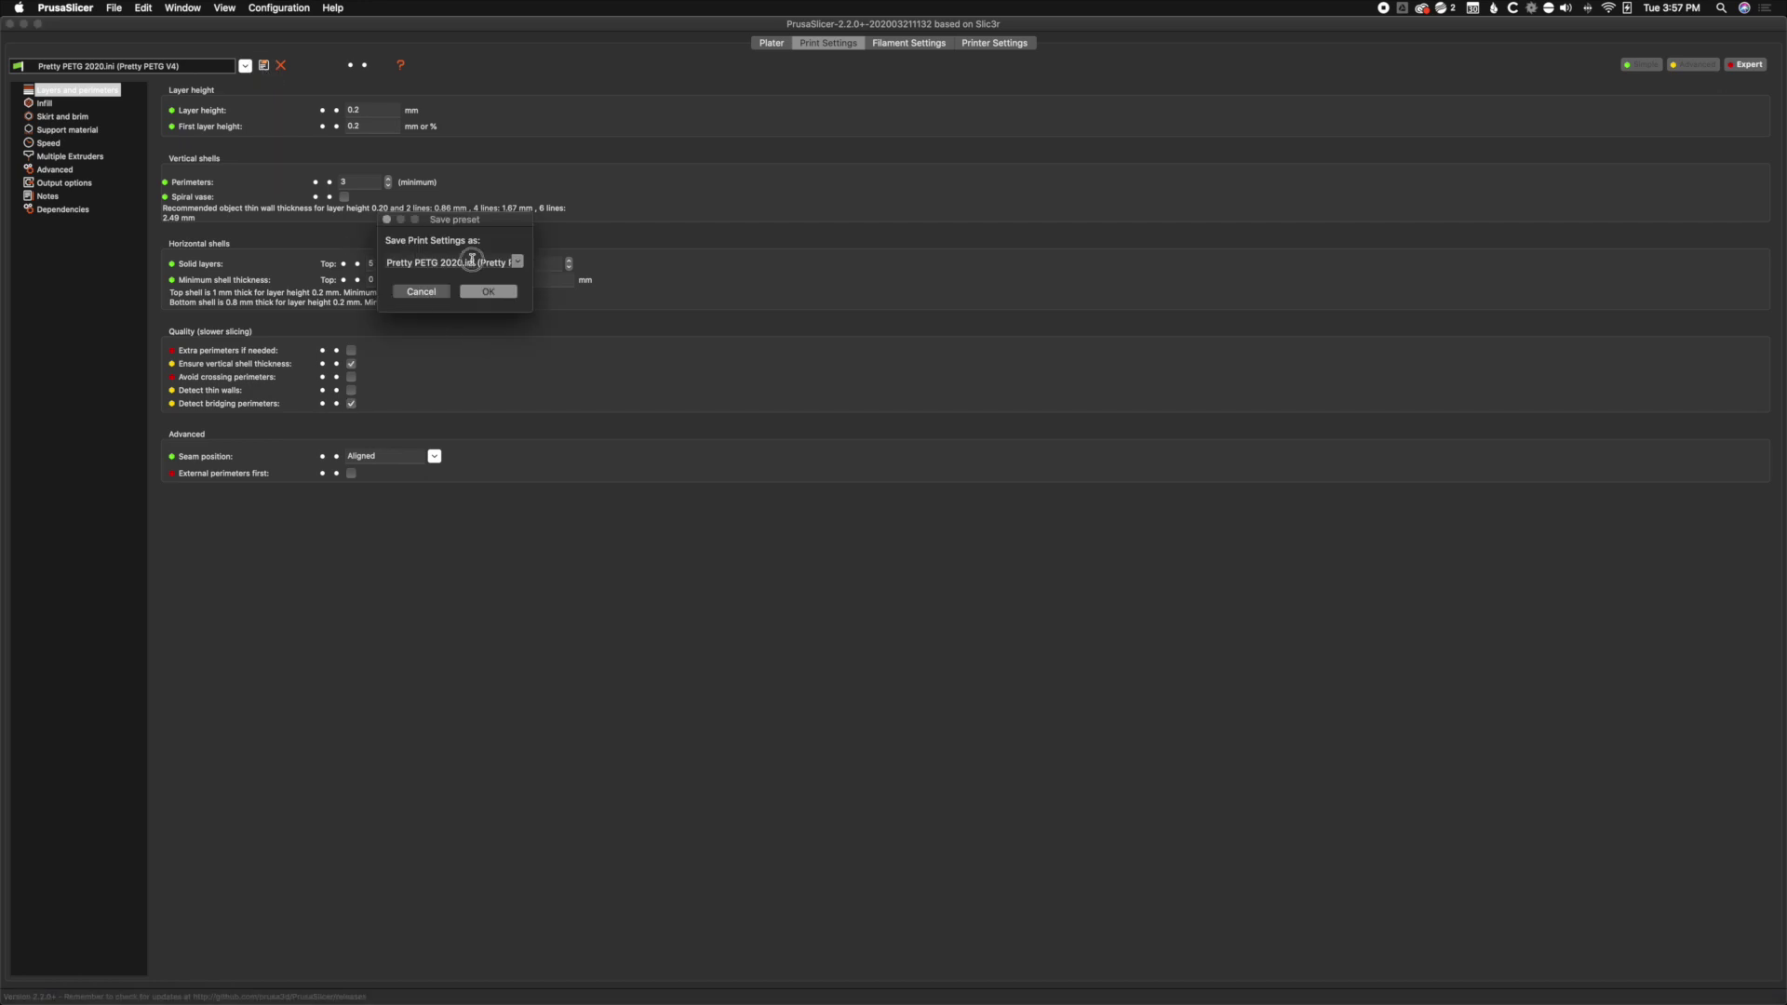
left_click_drag(472, 261, 637, 265)
key("BackSpace")
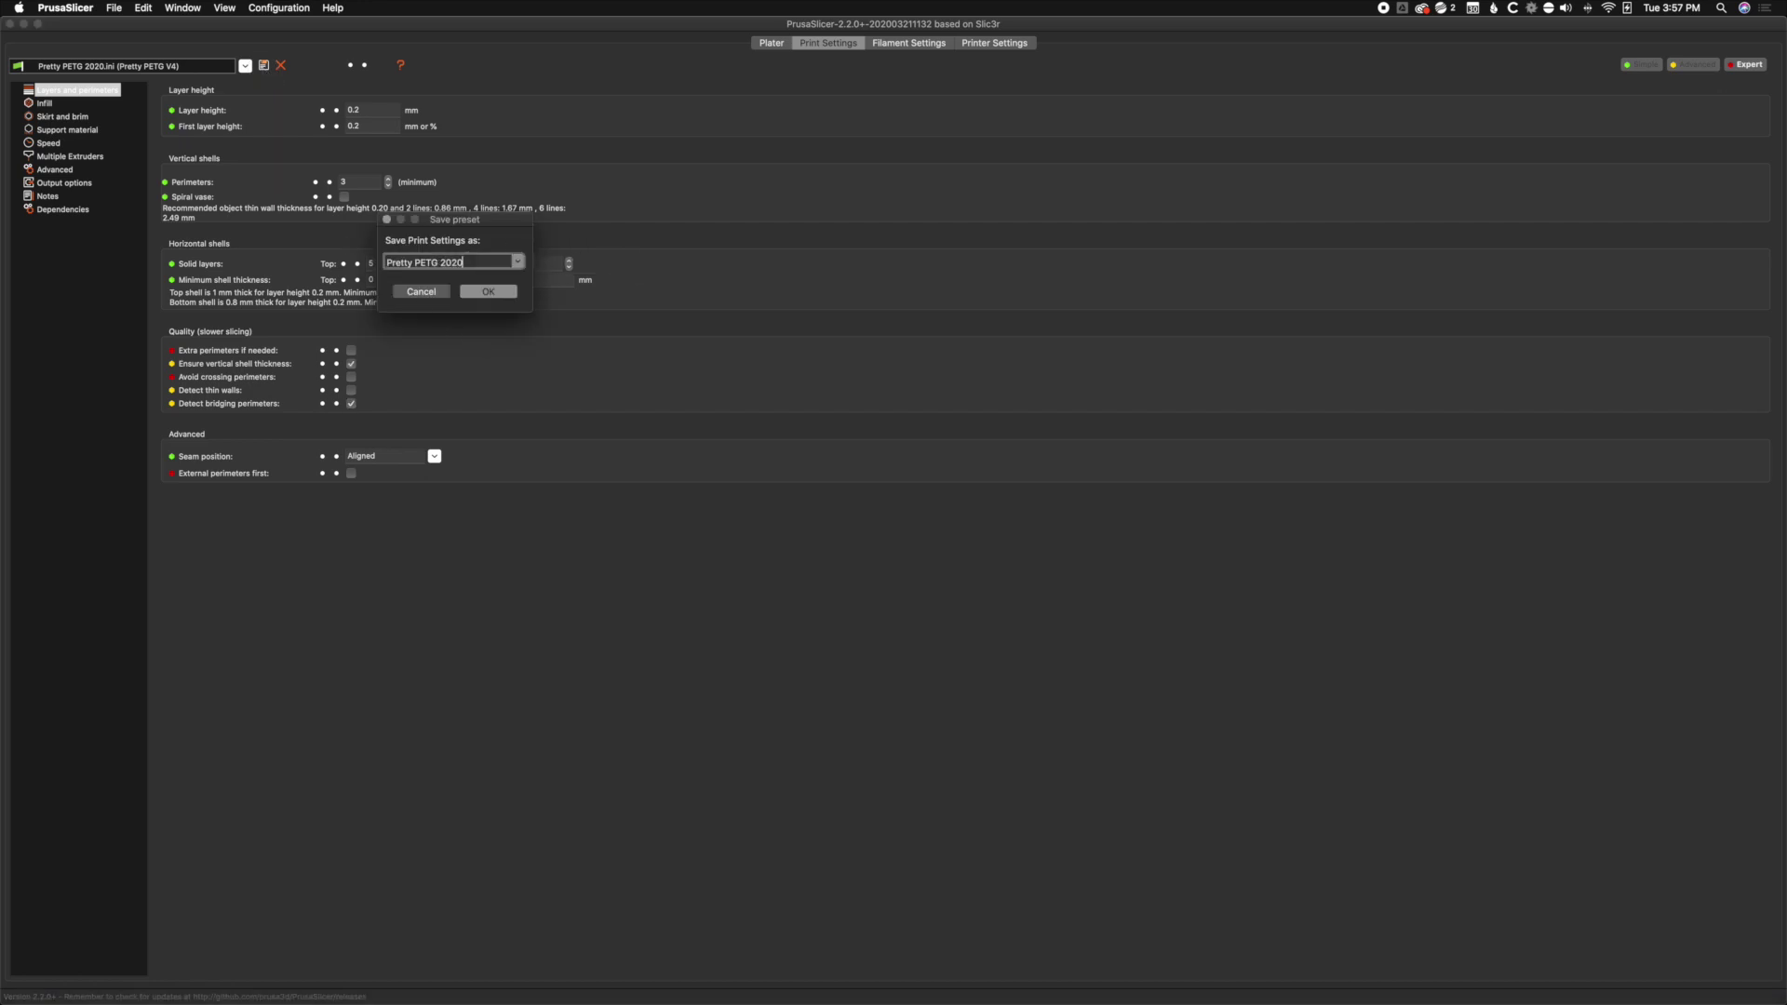
left_click(488, 291)
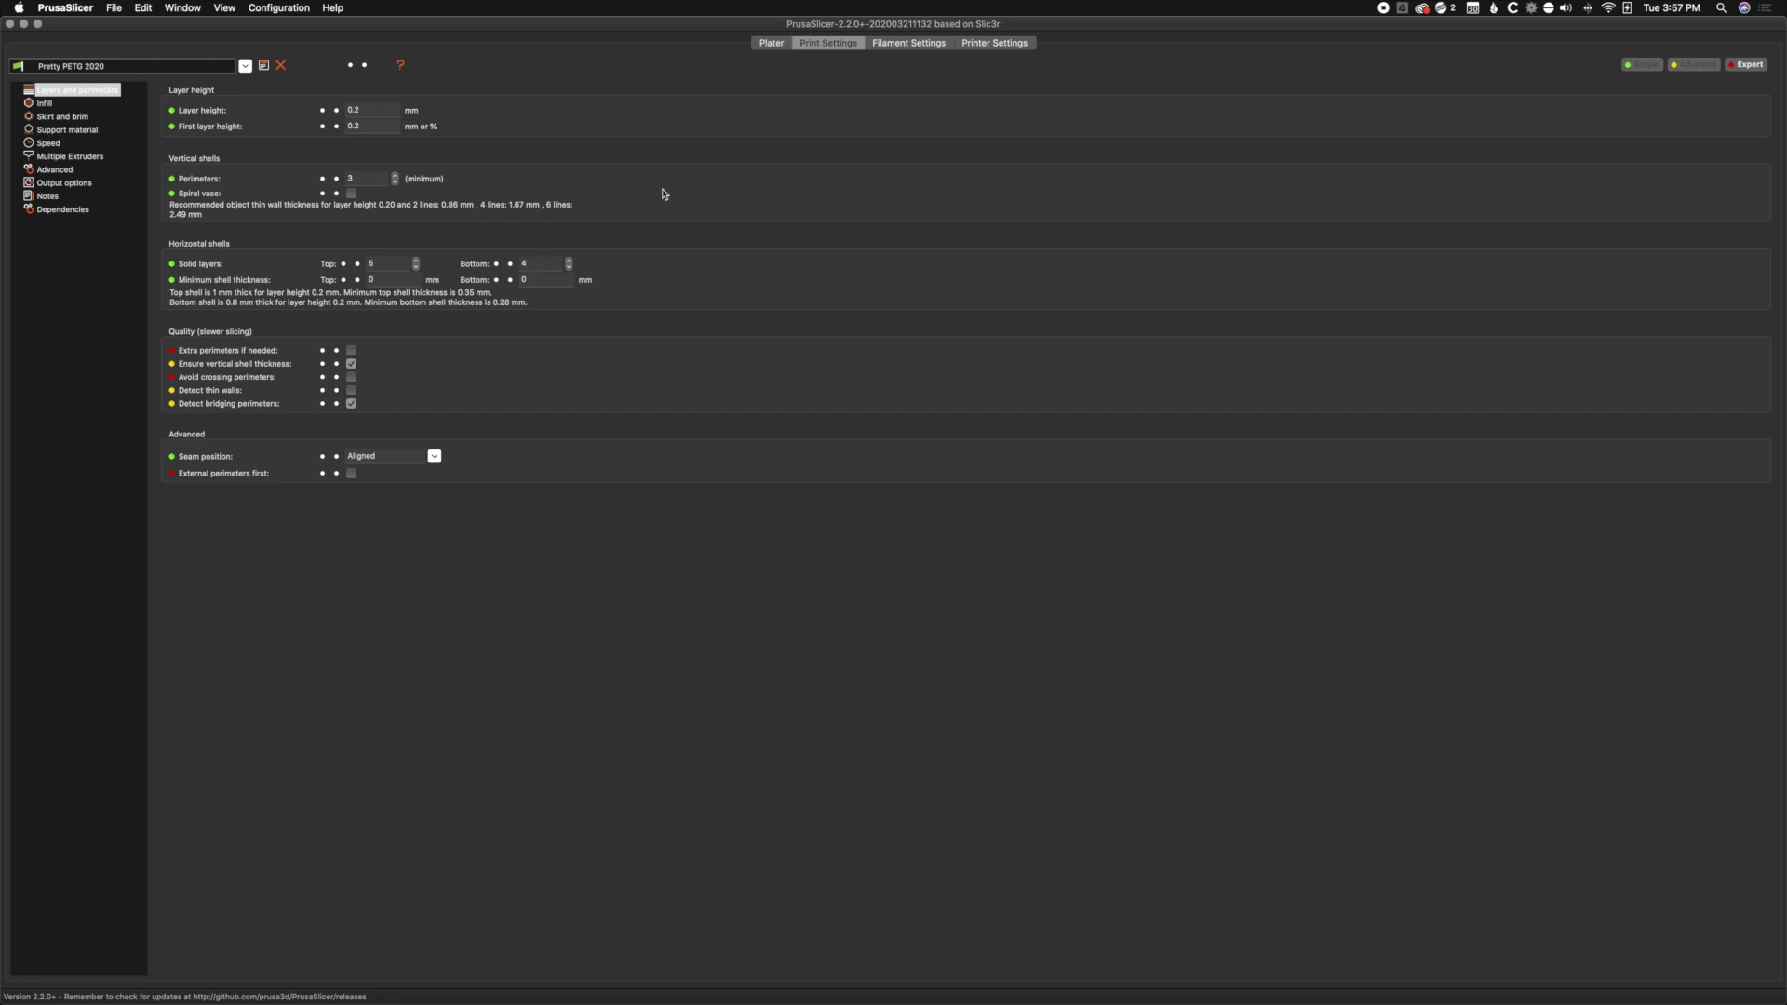
Step: Select Pretty Mk3s as the printer preset in Printer Settings
left_click(995, 47)
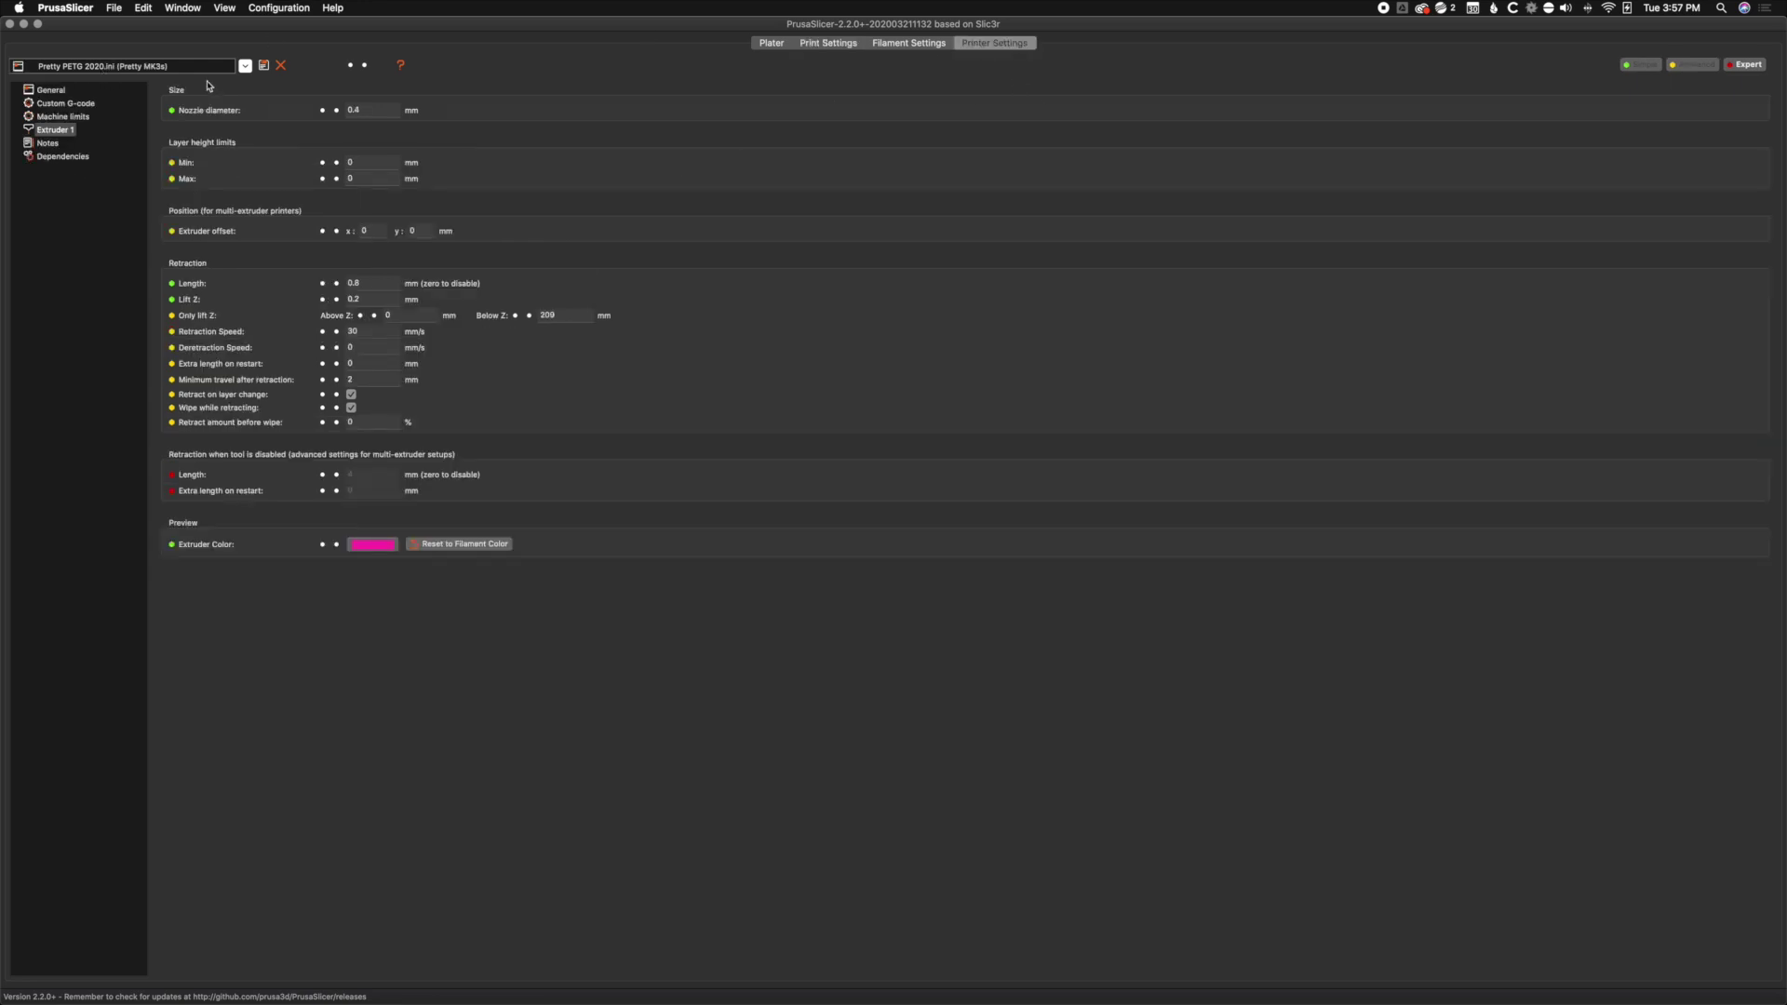
left_click(246, 66)
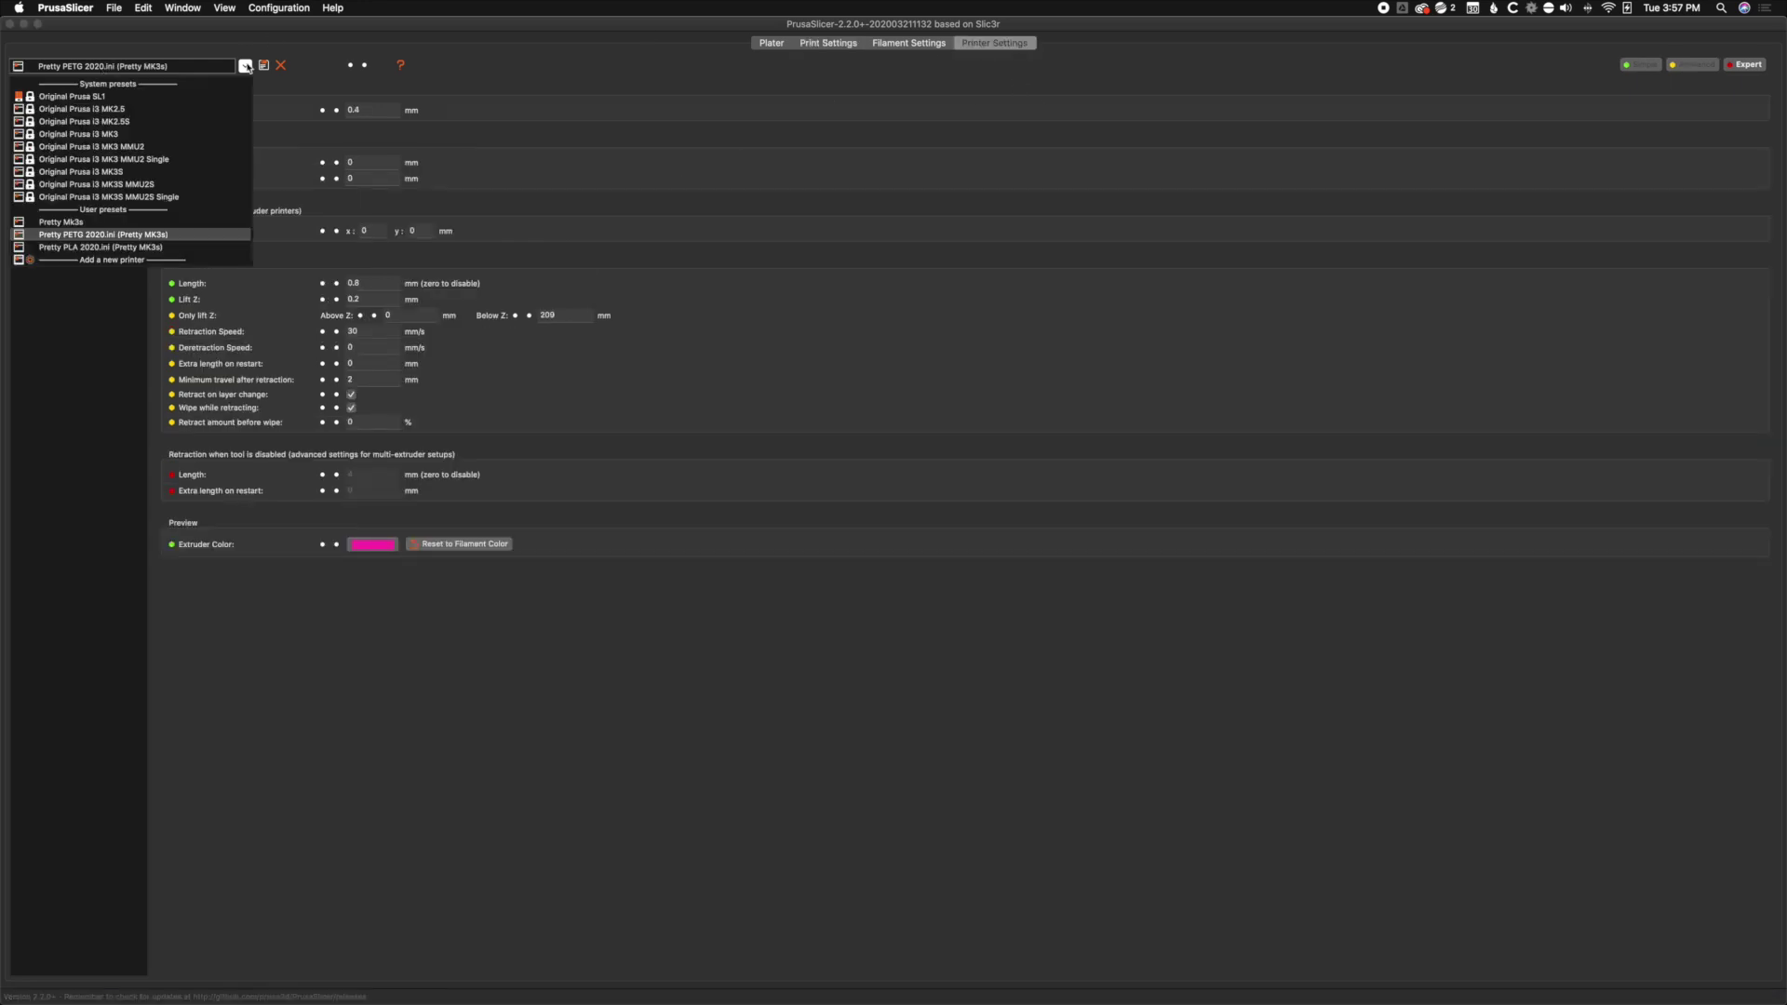
left_click(140, 221)
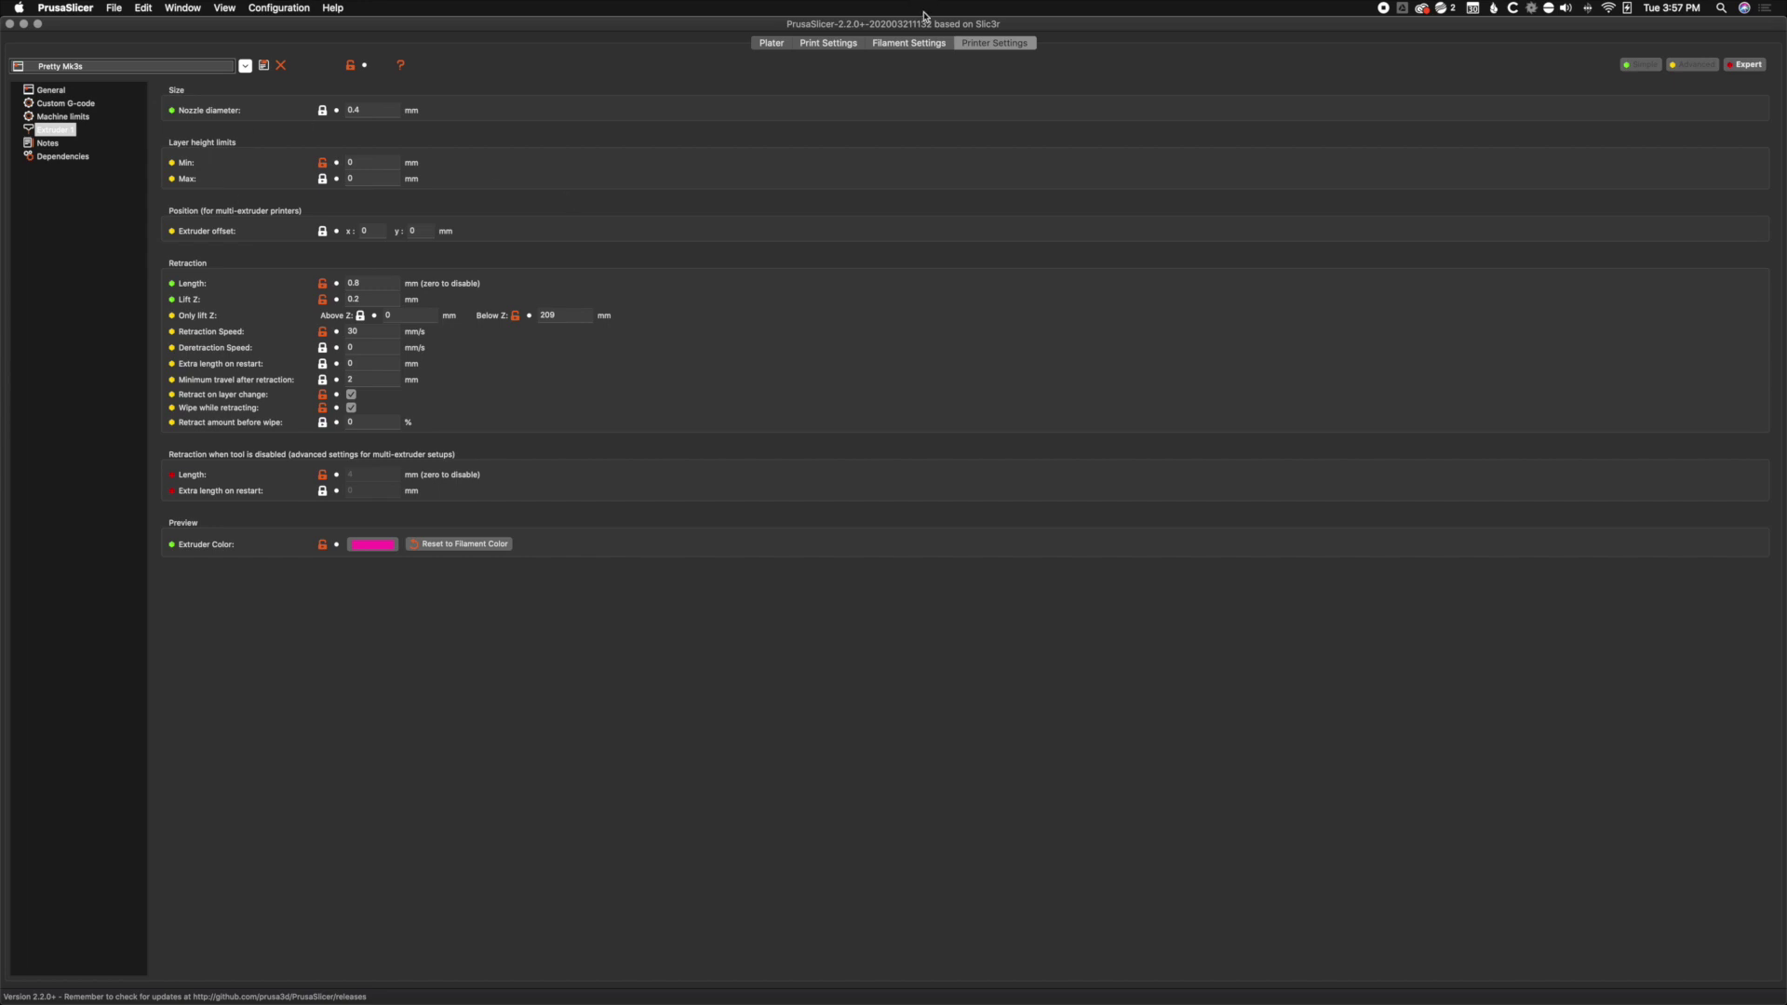
Step: Review the print, filament and printer presets, then return to the Plater
left_click(910, 44)
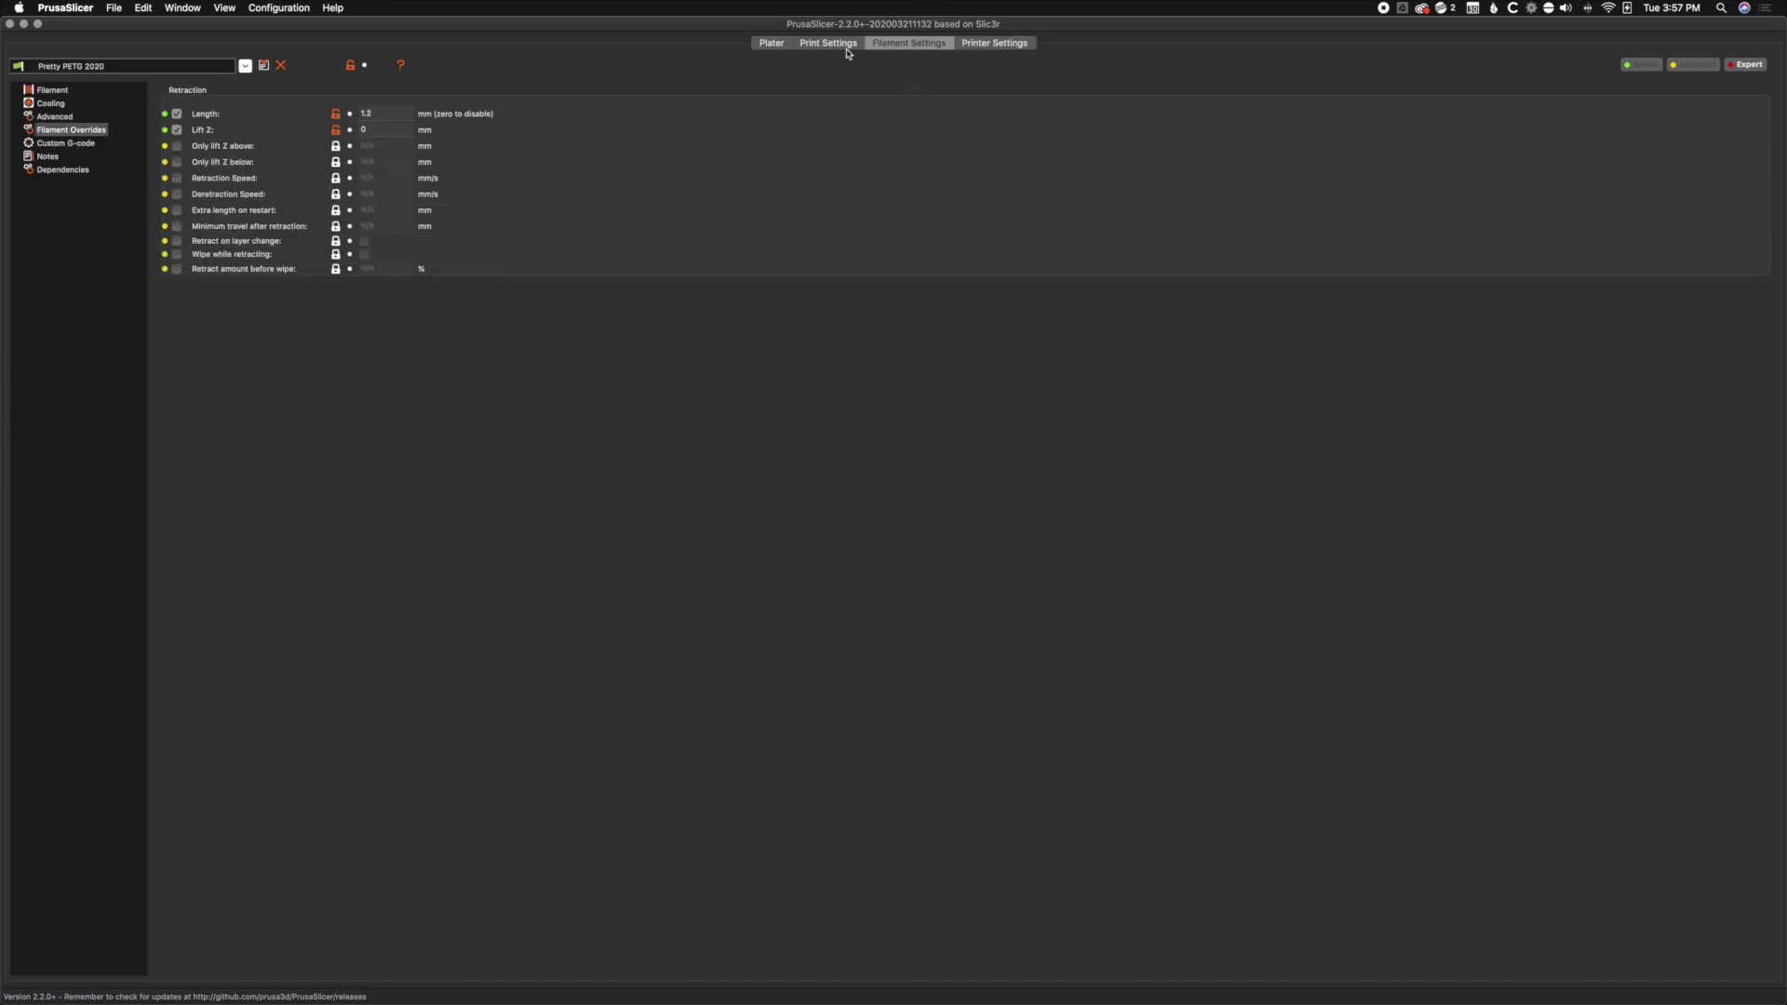
left_click(830, 43)
left_click(918, 46)
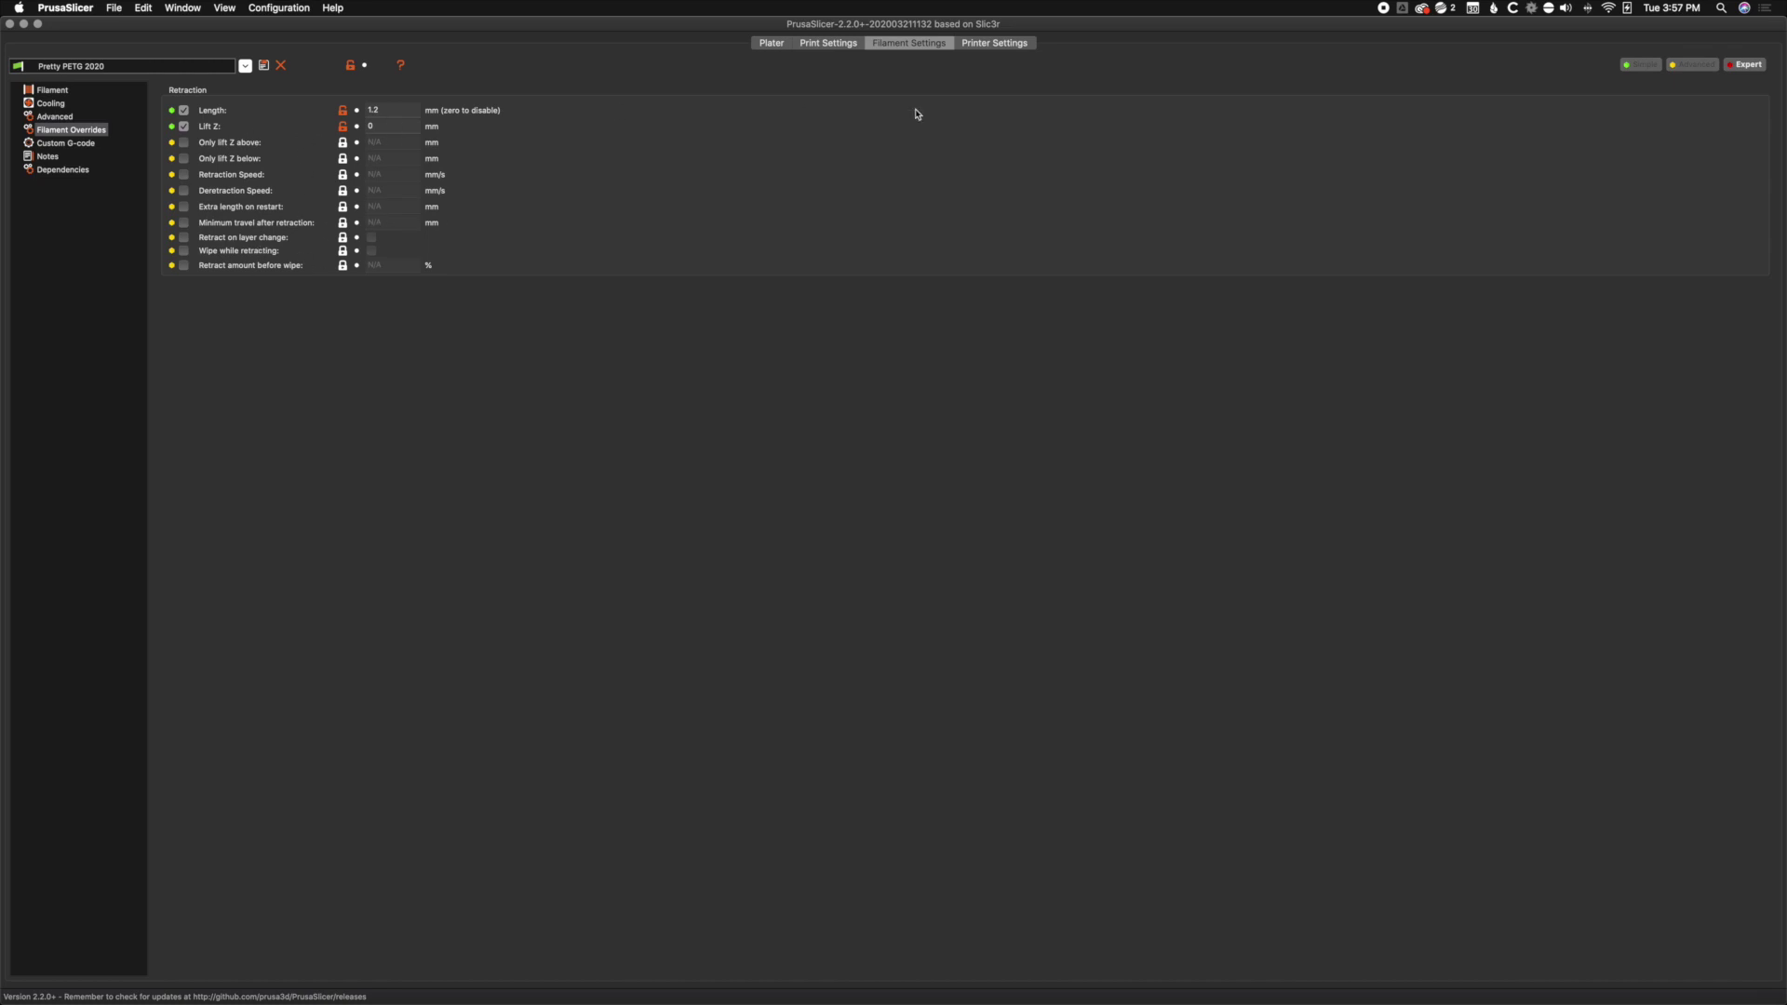
left_click(1007, 43)
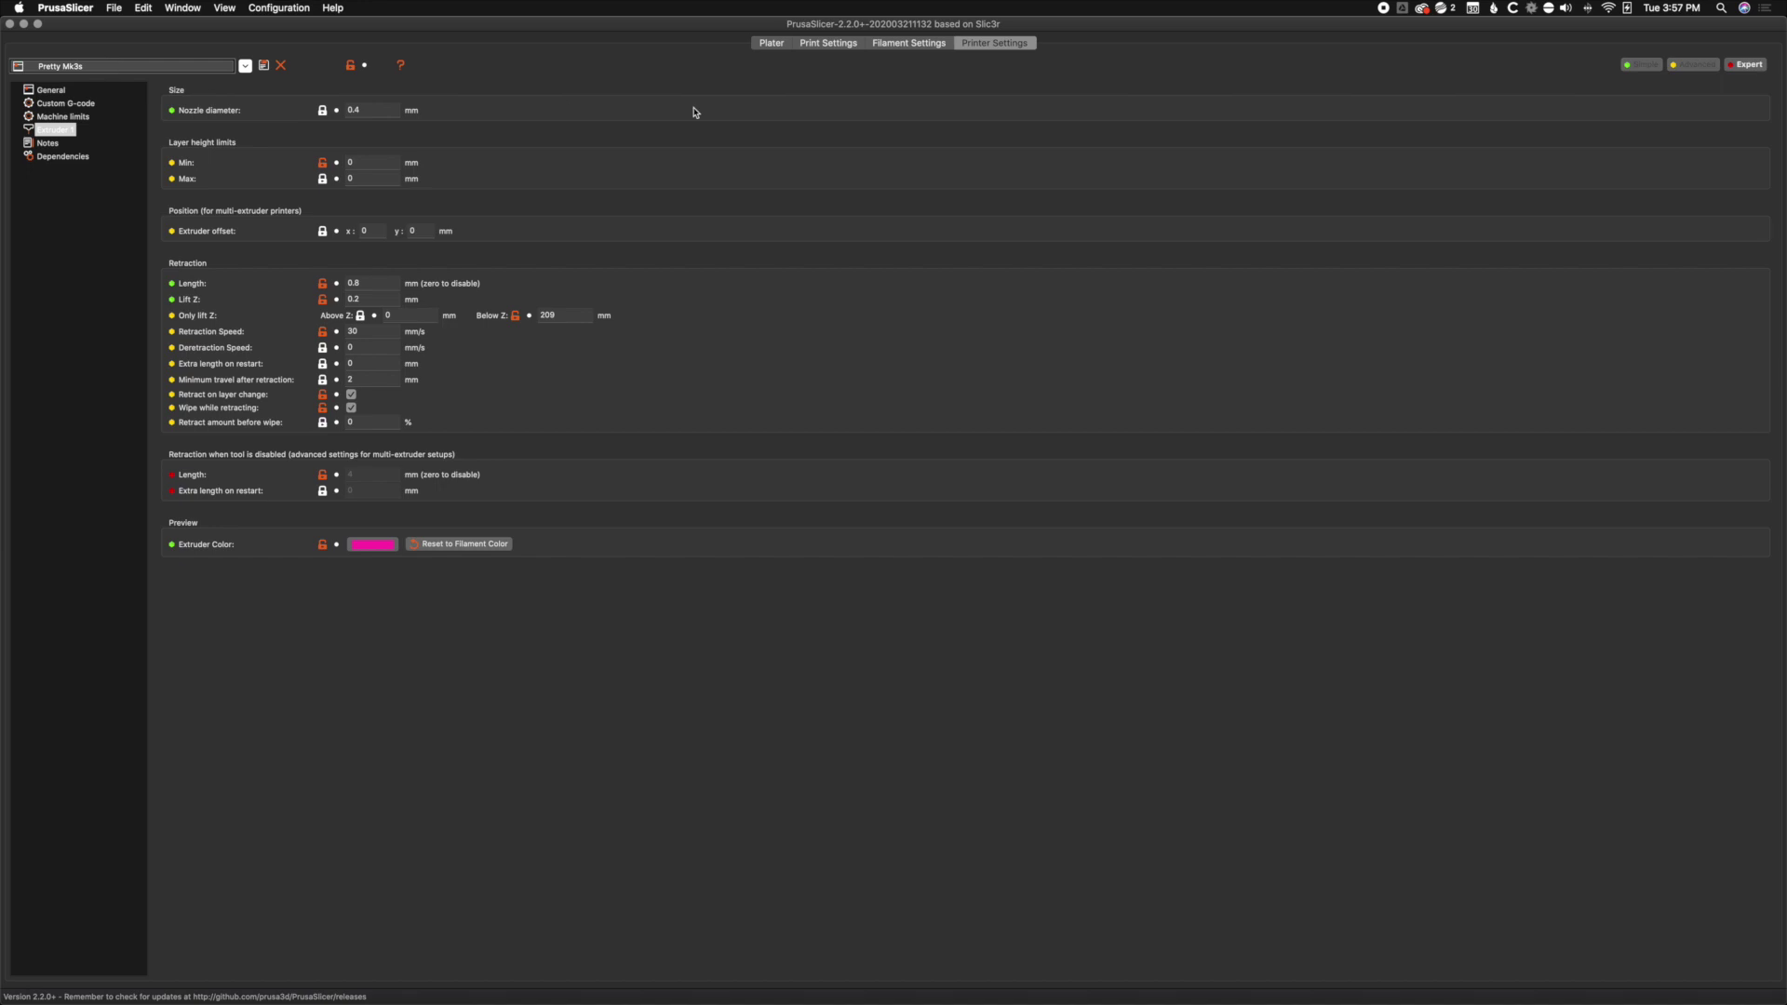
left_click(831, 44)
left_click(780, 44)
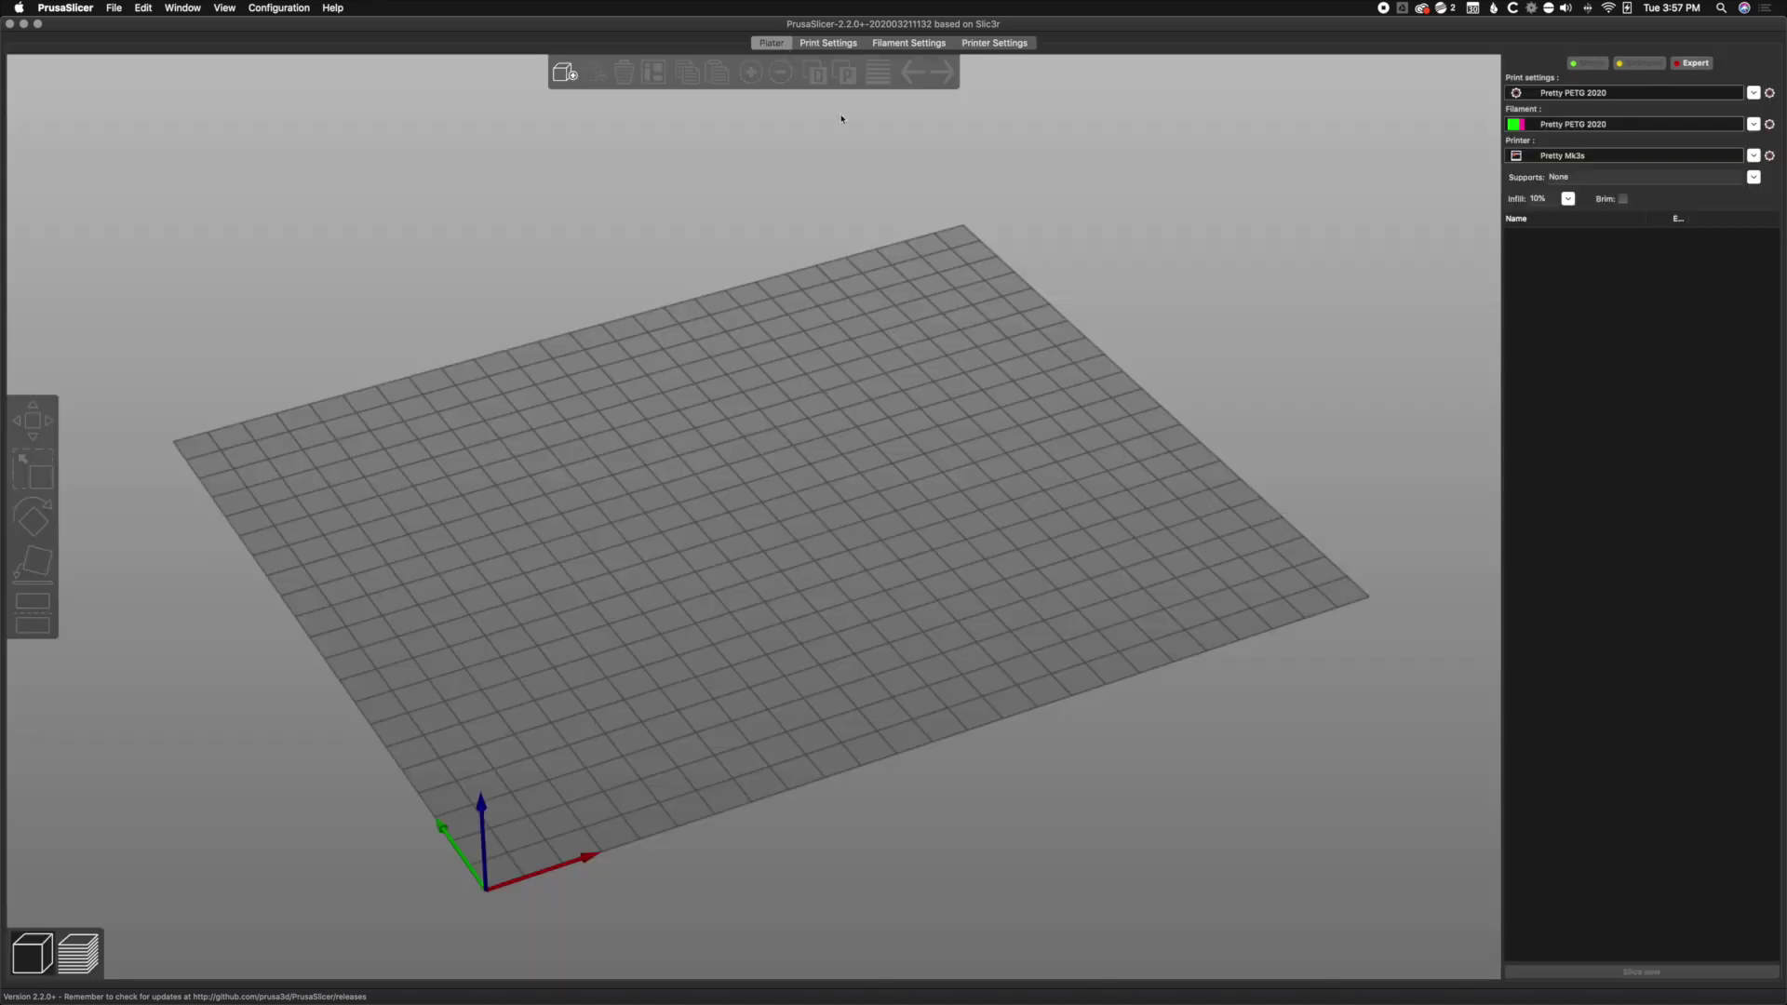